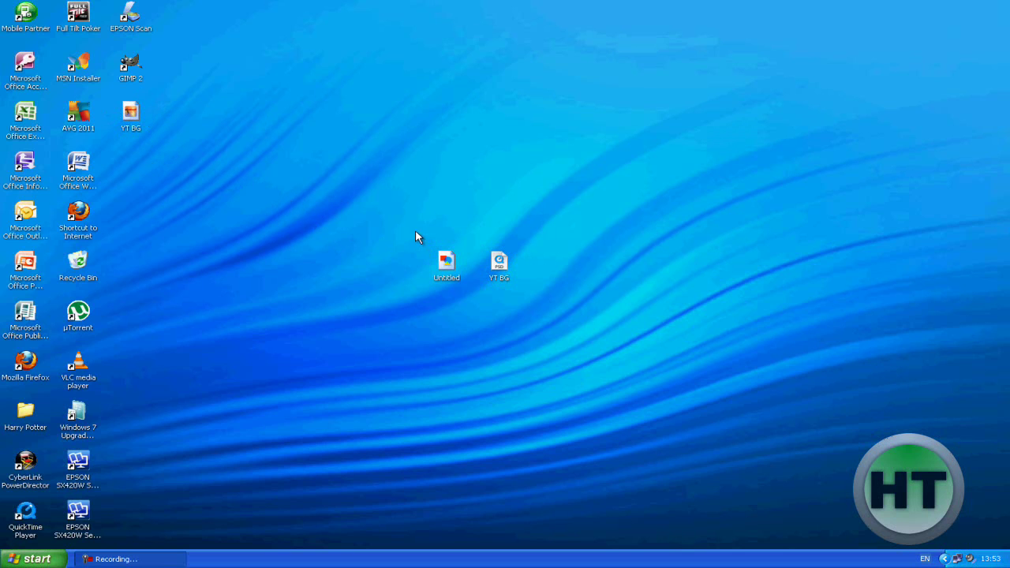
Preview the YT BG file in the default image viewer, then close the preview
double_click(500, 262)
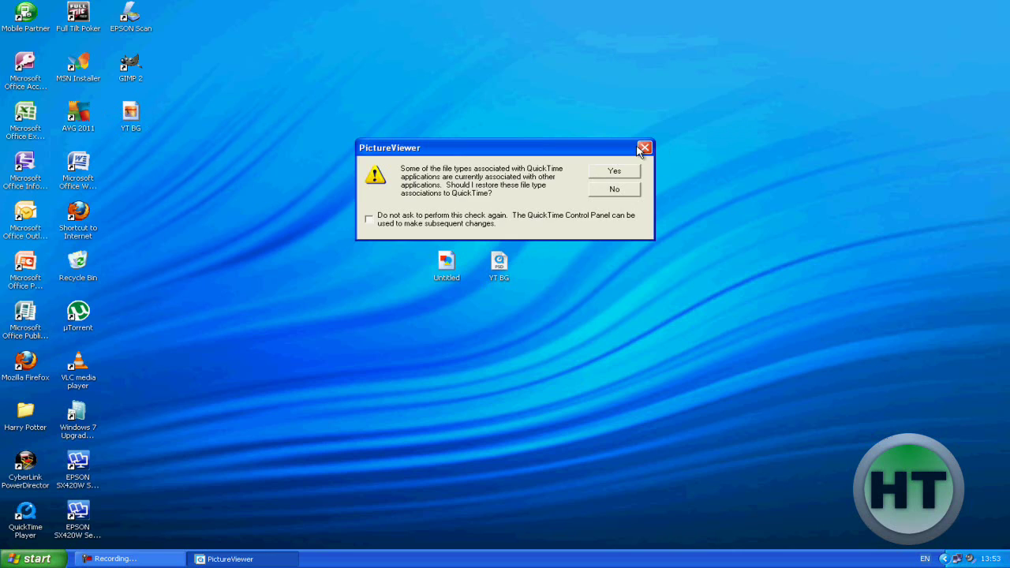
click(644, 147)
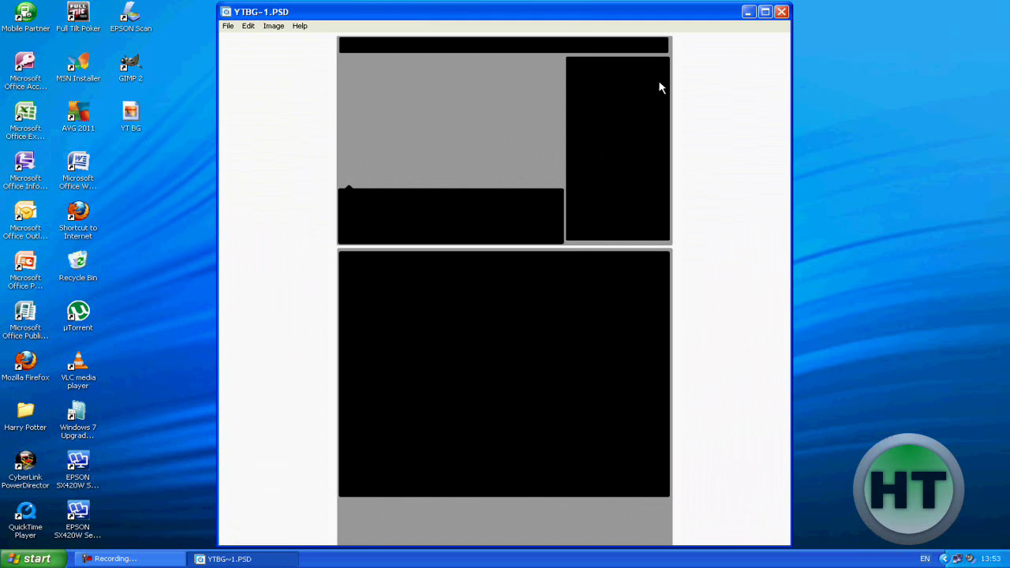
click(780, 11)
click(781, 11)
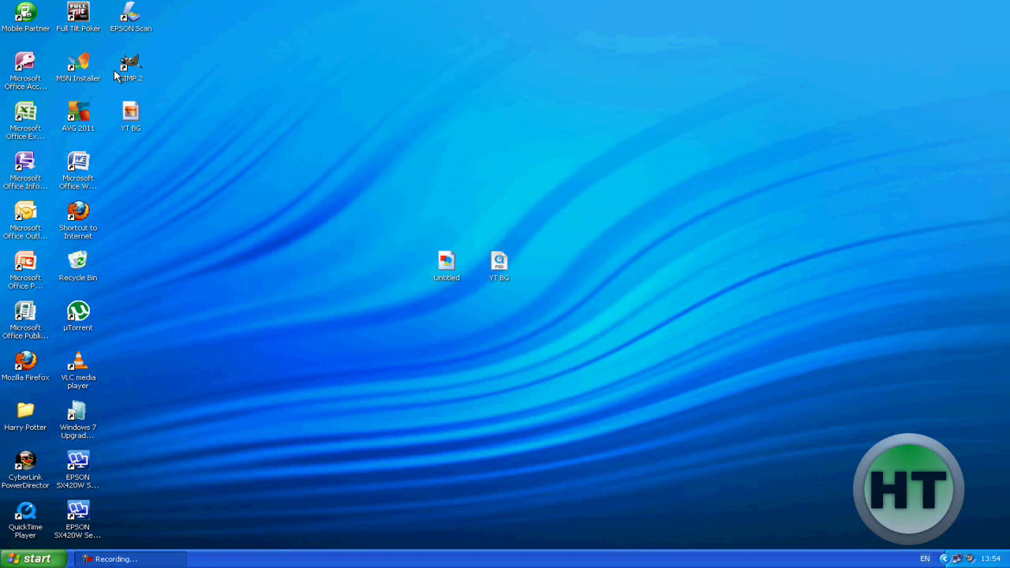
Launch GIMP, open YT BG.psd in it, and maximize the image window
double_click(123, 68)
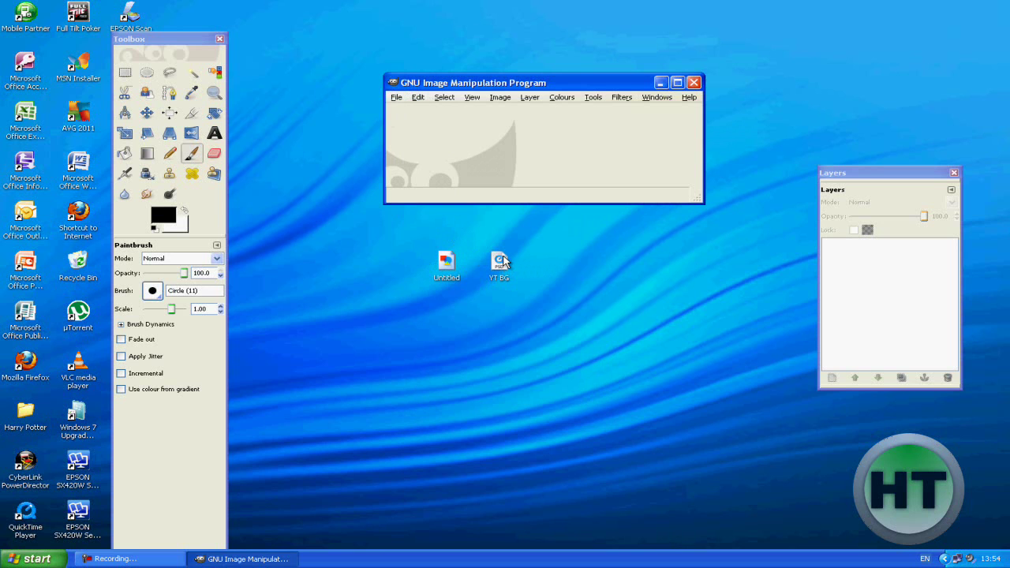
drag(498, 266, 492, 158)
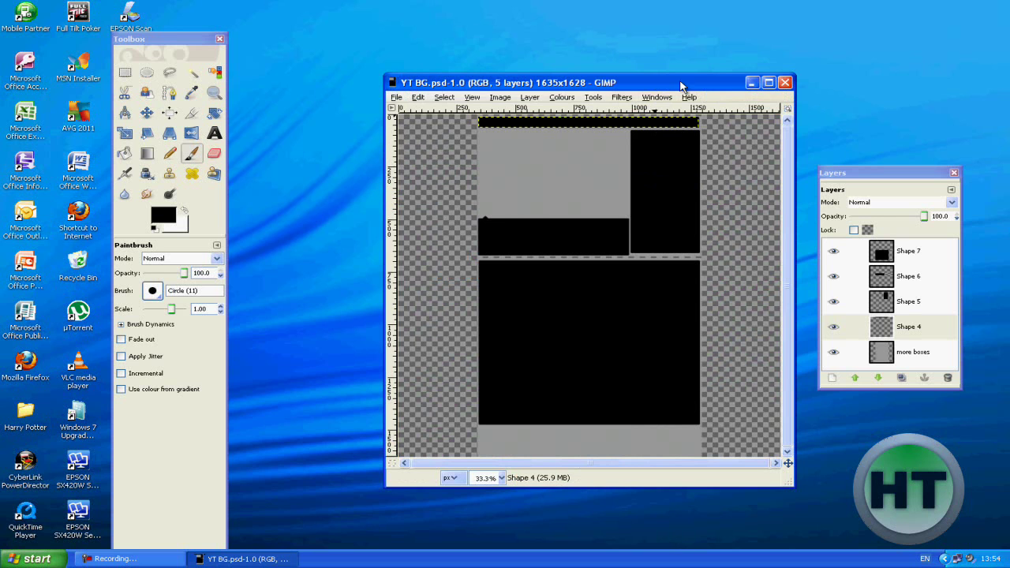
click(768, 83)
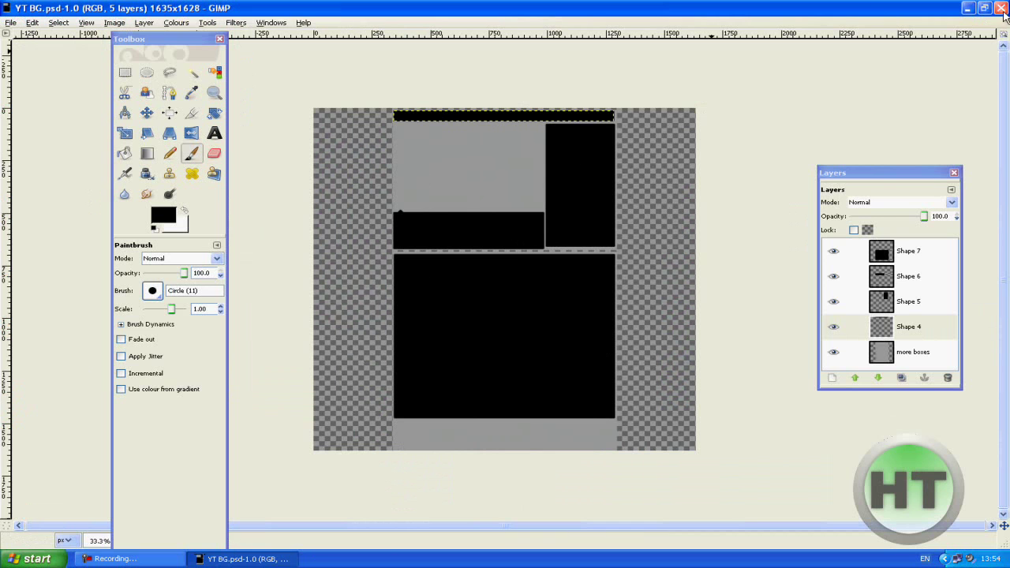
Add a transparent New Layer, lower it to the bottom of the stack, and select the Blend tool
click(968, 10)
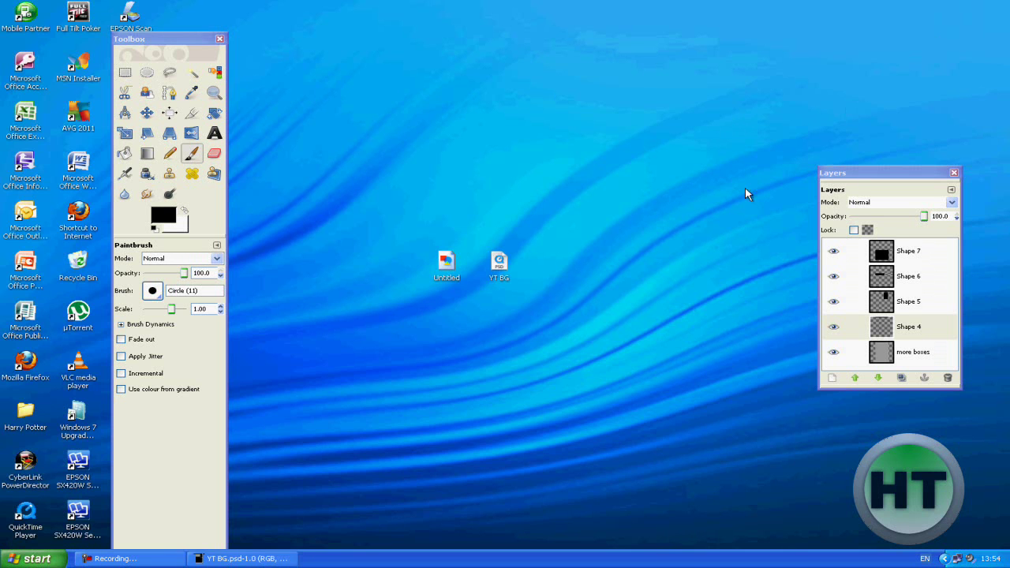
click(240, 559)
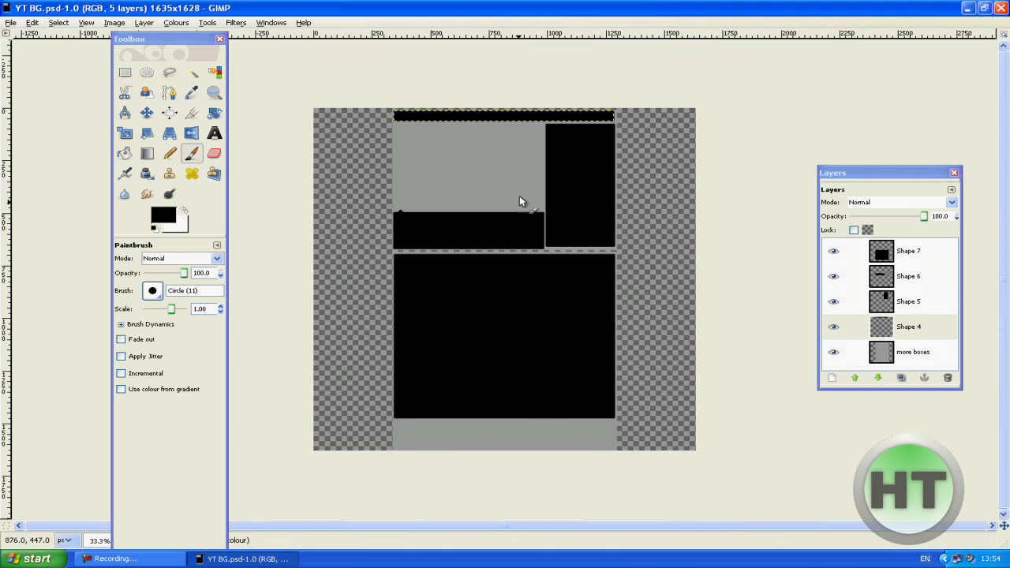
click(832, 378)
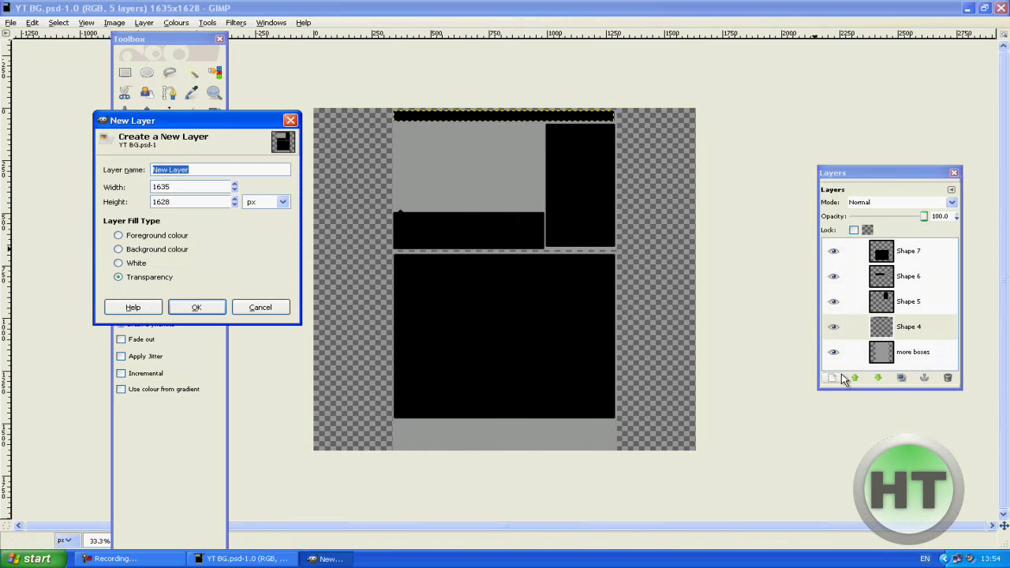
click(197, 307)
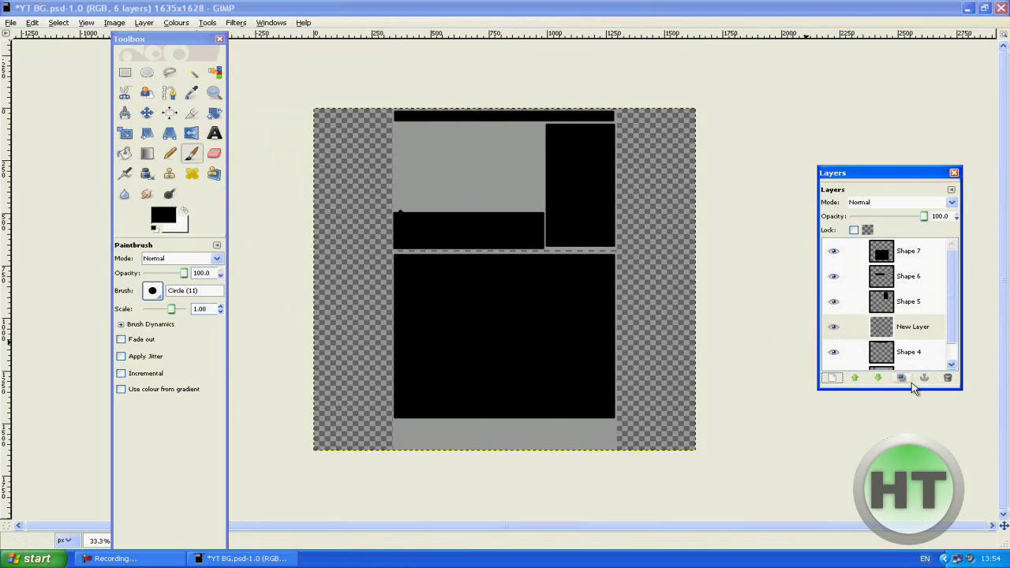
double_click(878, 378)
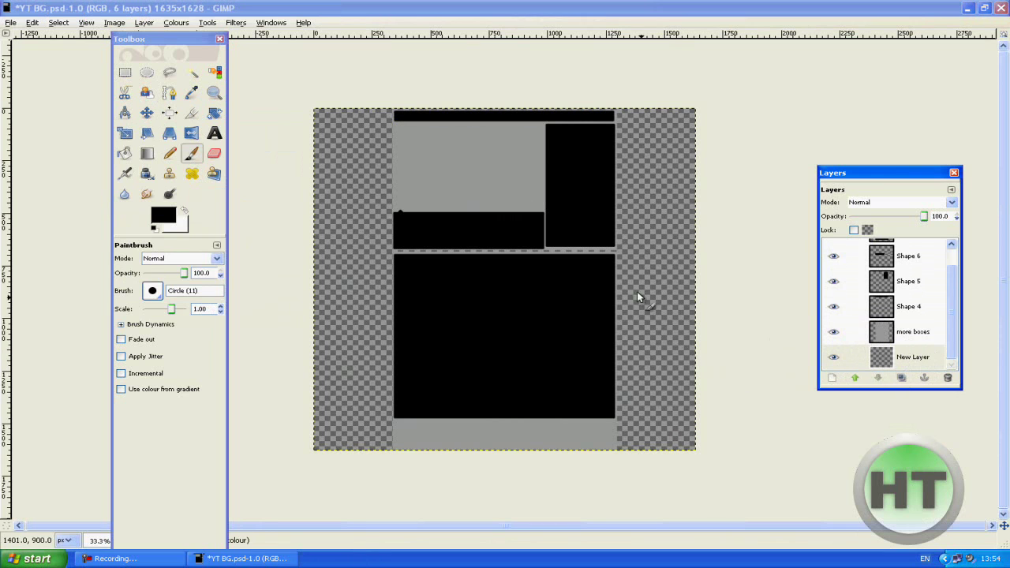
click(147, 155)
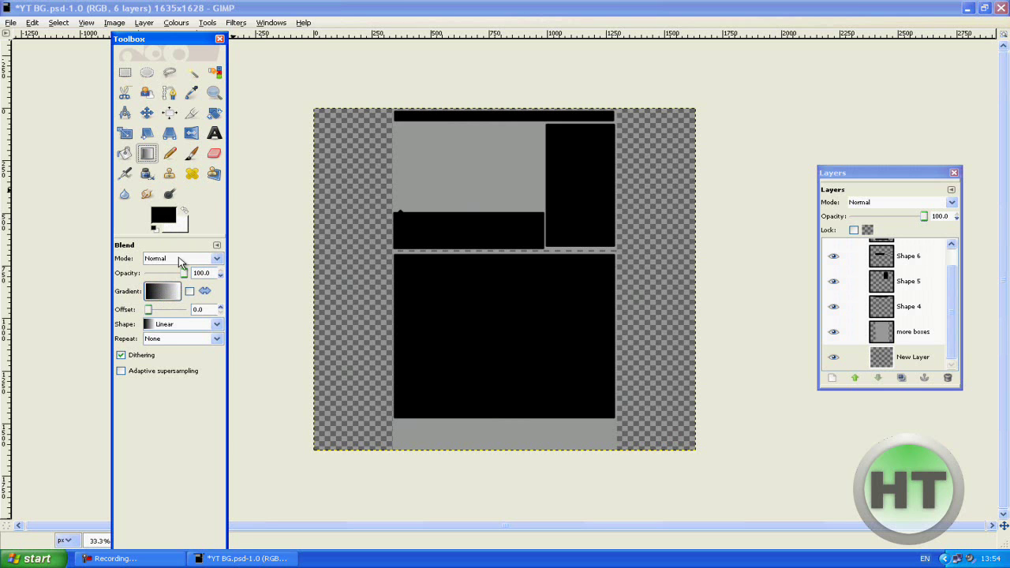
Set the foreground to green 00b800 and fill New Layer with a top-to-bottom green-to-white gradient
click(165, 217)
click(261, 175)
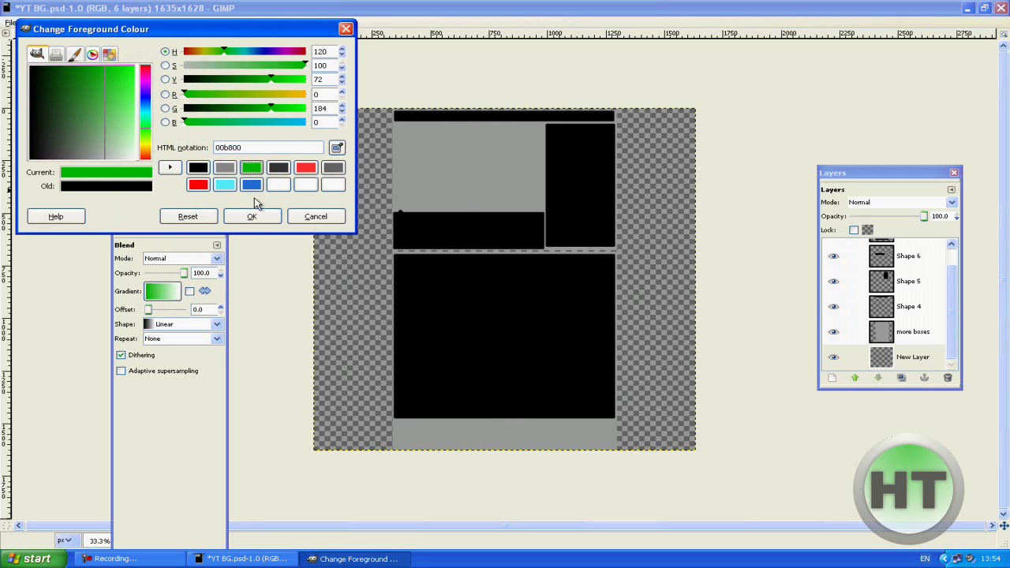
click(256, 215)
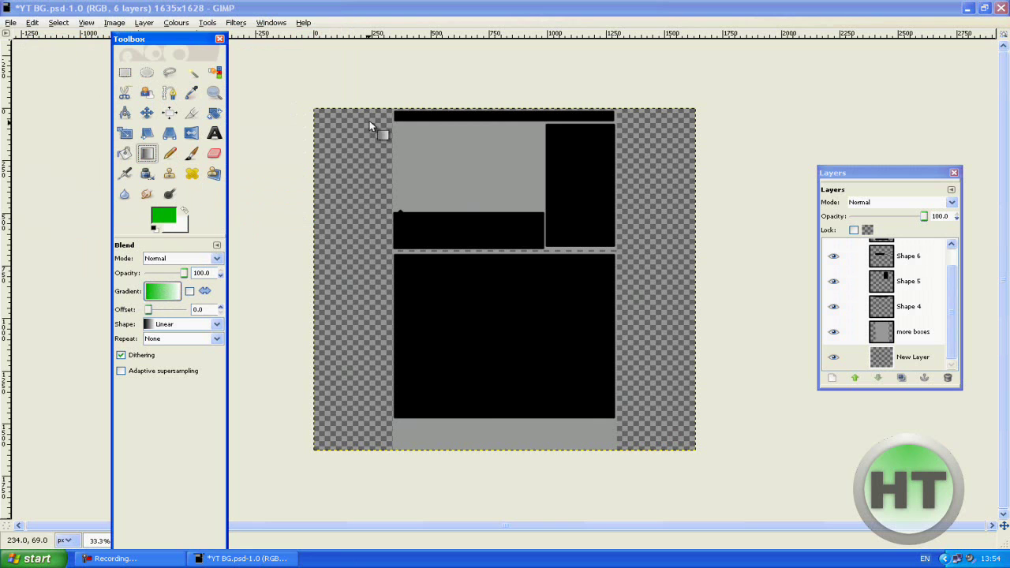
drag(364, 110, 362, 450)
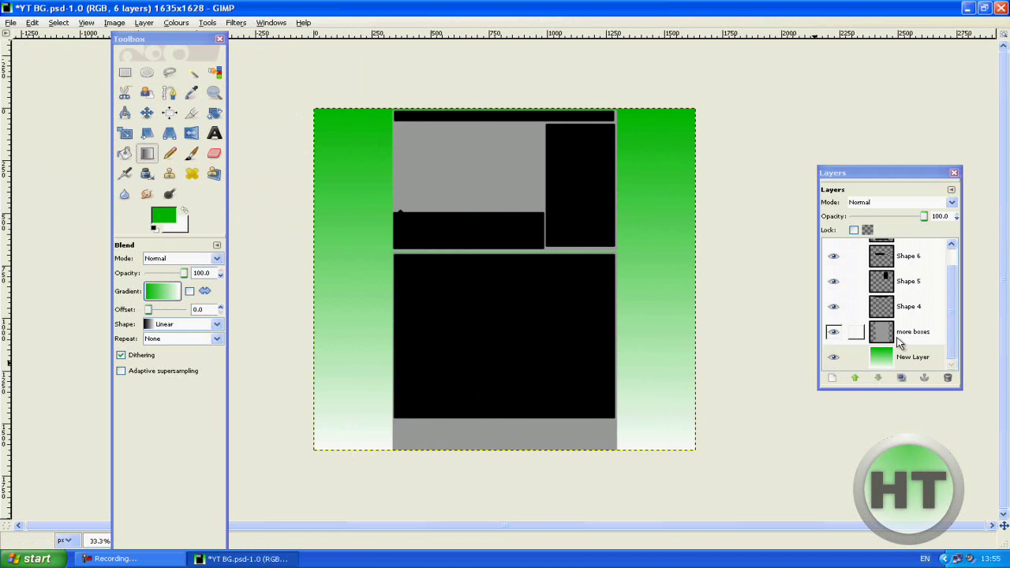
scroll(953, 322, up, 1)
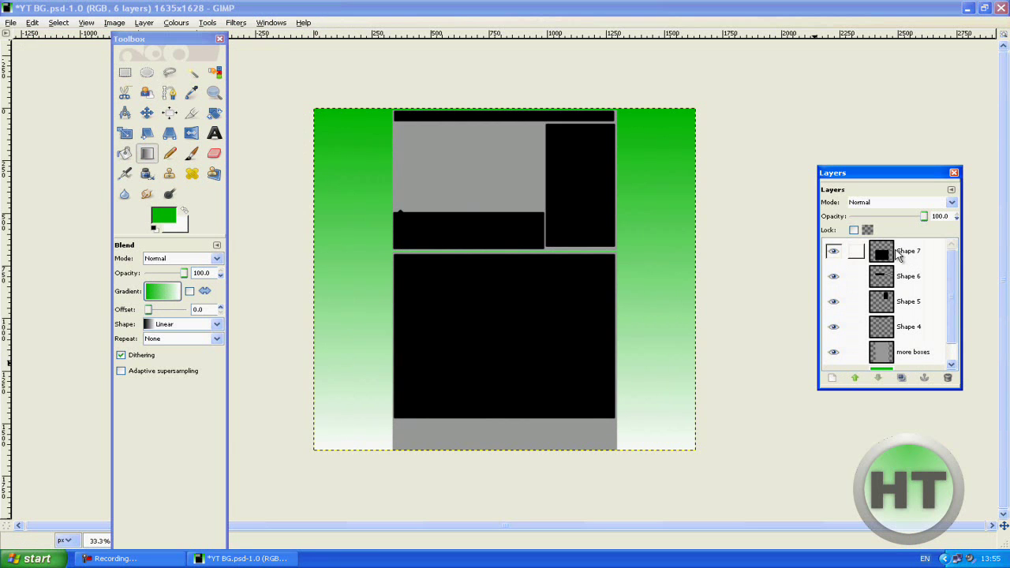
On Shape 7, set the foreground to grey 898989 and fill the large bottom box with a top-to-bottom gradient
click(898, 252)
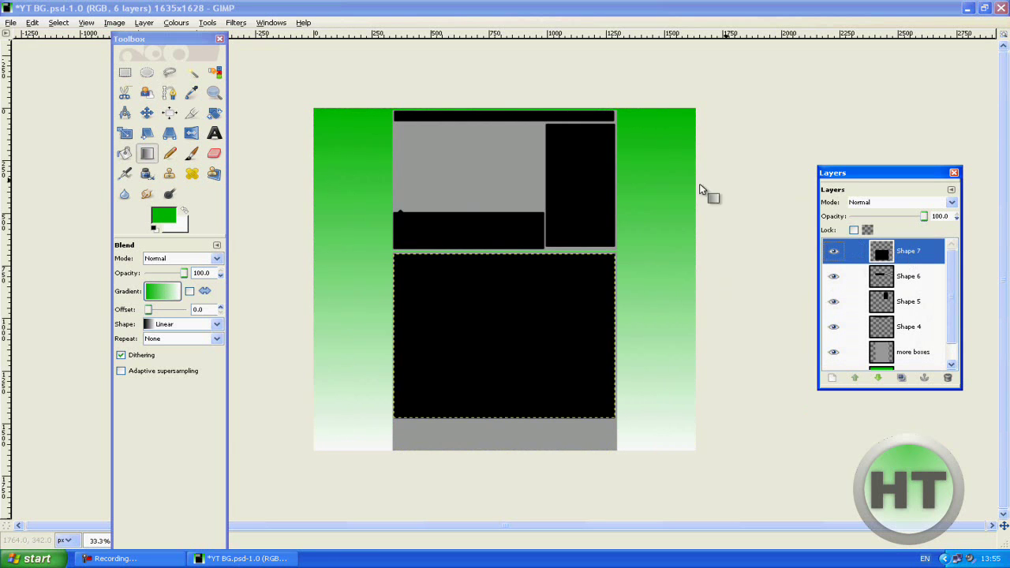
click(163, 213)
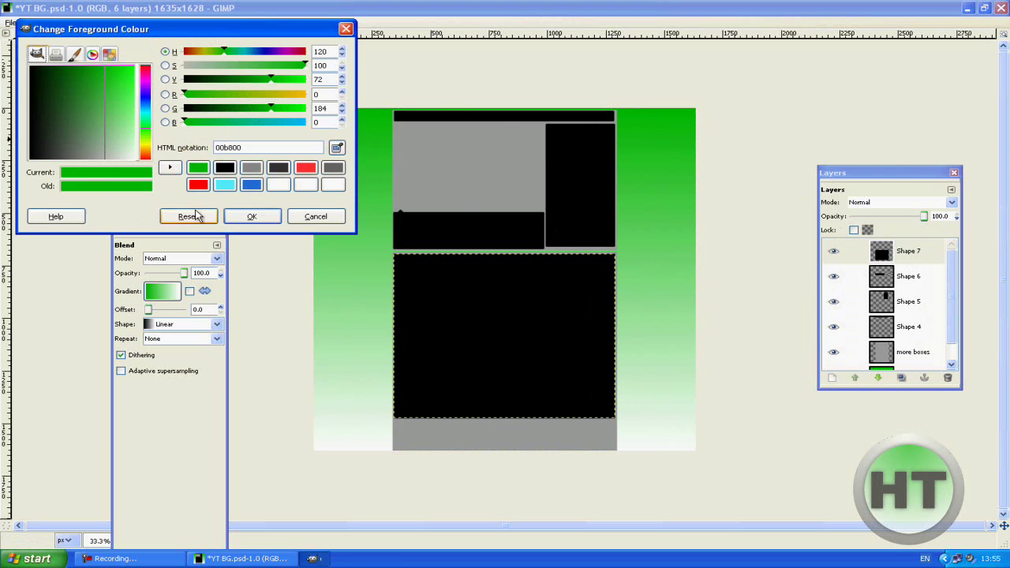
click(251, 167)
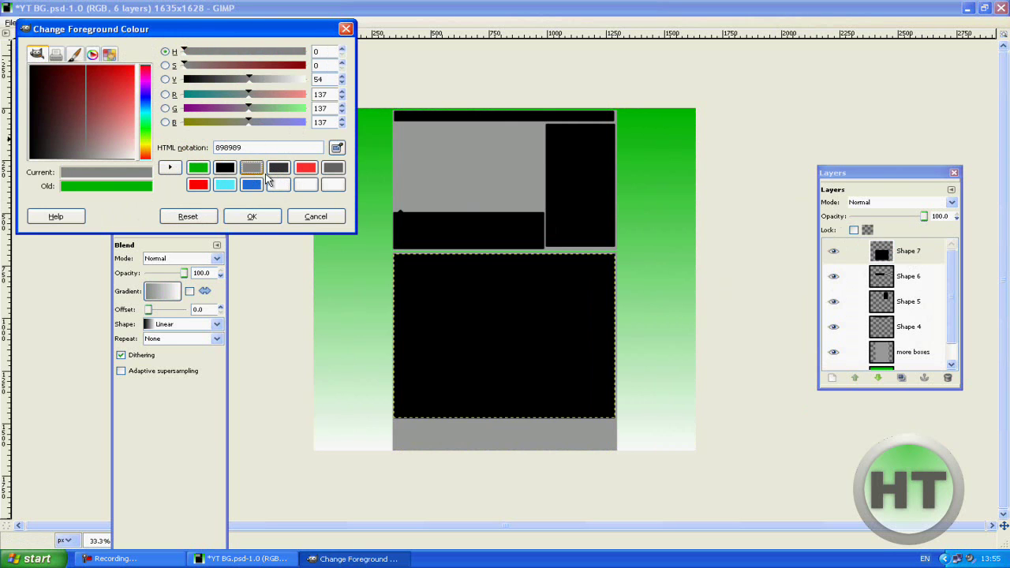
click(251, 216)
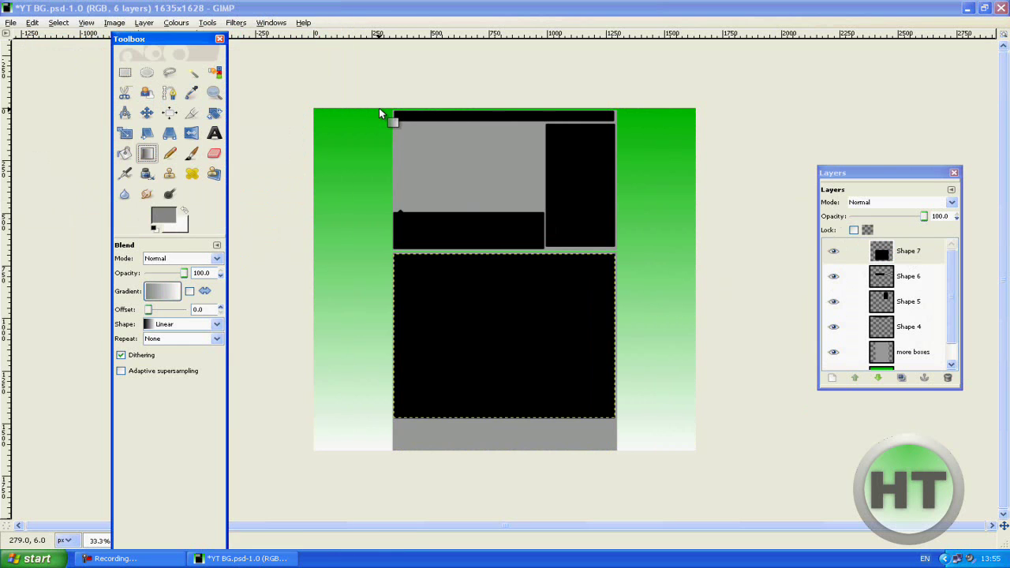
drag(378, 113, 378, 456)
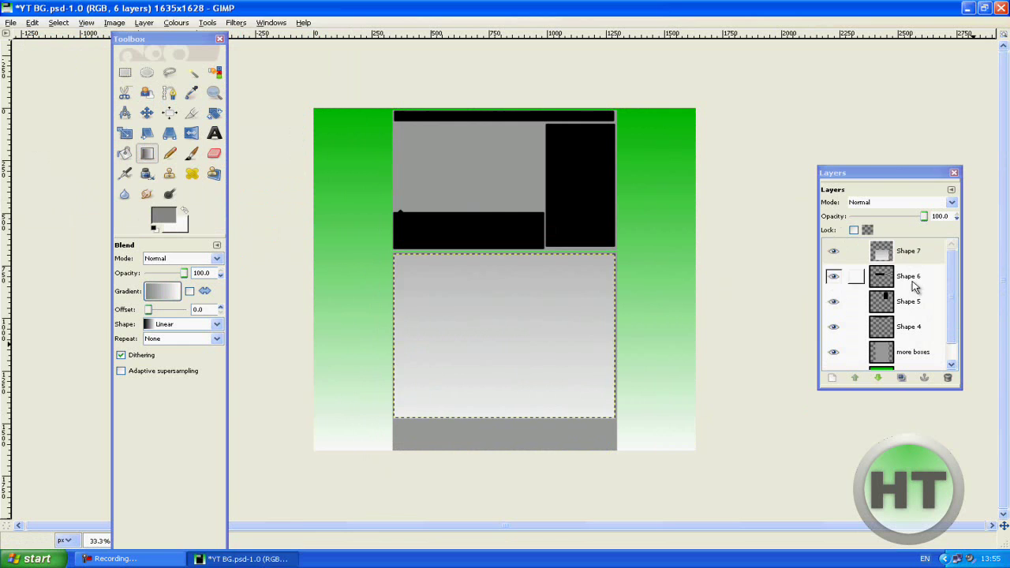
Fill the Shape 6, Shape 5 and Shape 4 boxes with the same grey top-to-bottom gradient
click(868, 269)
drag(380, 109, 379, 455)
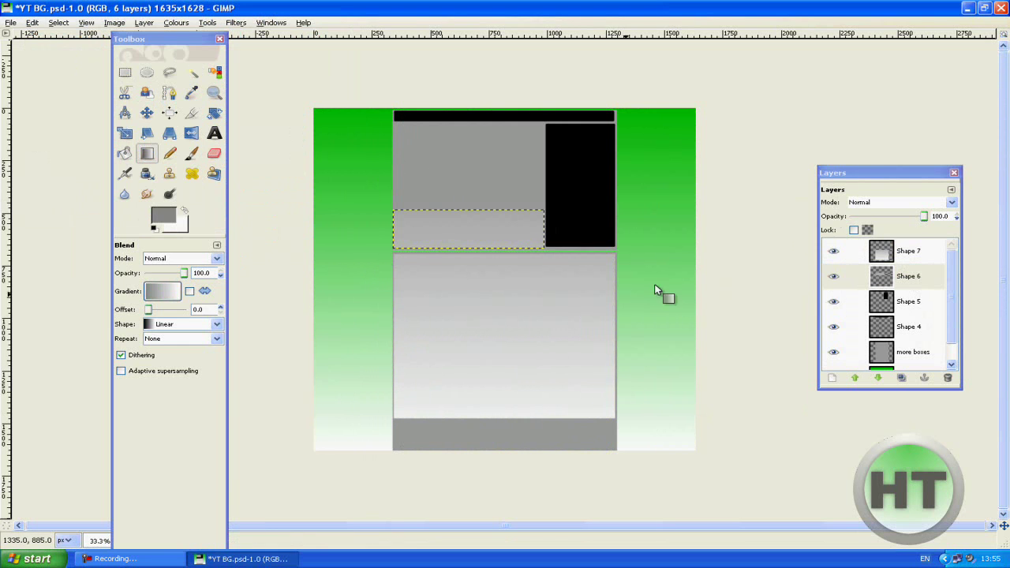
click(903, 301)
drag(377, 110, 379, 456)
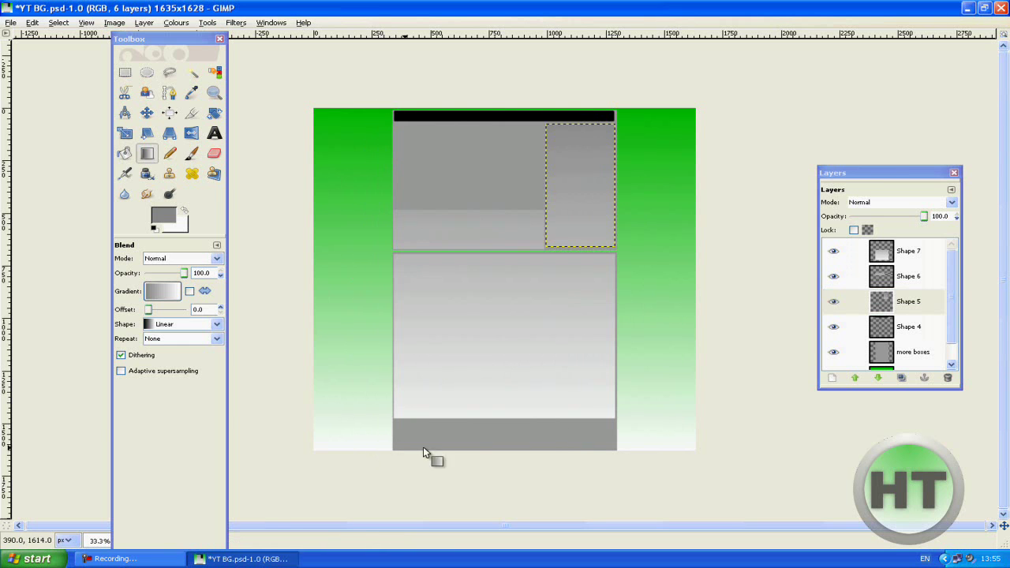
click(907, 326)
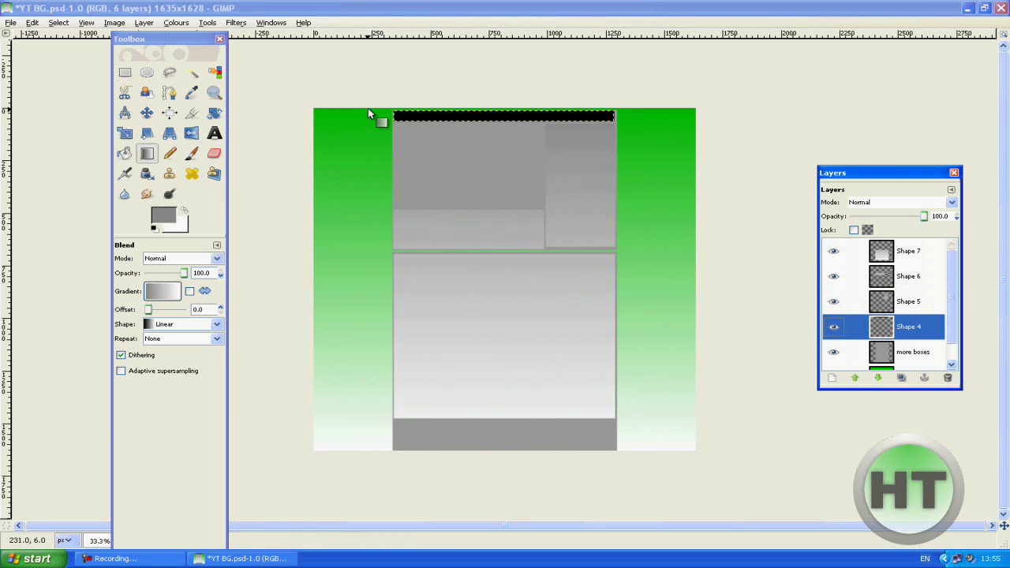
drag(368, 107, 368, 451)
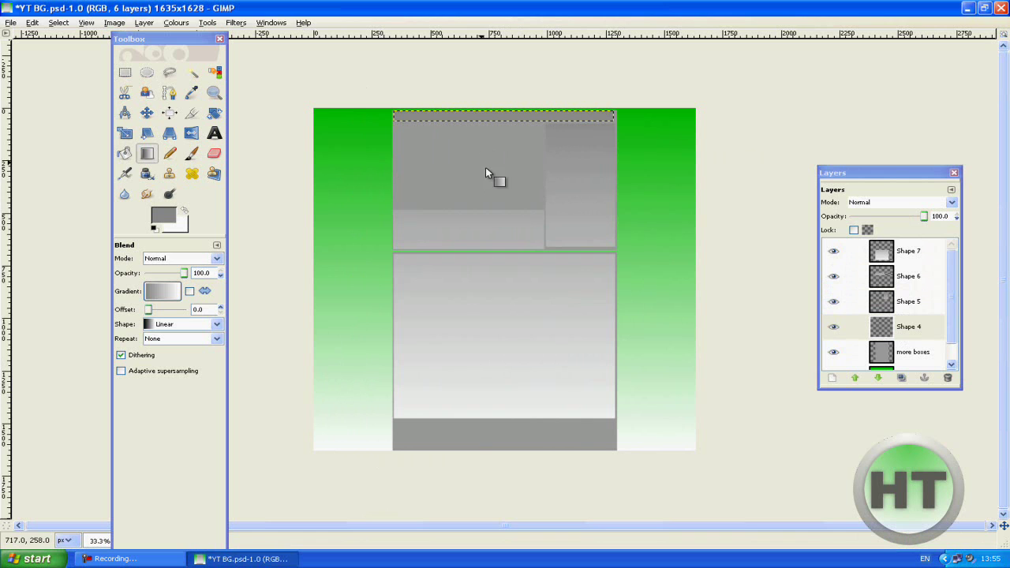
On the more boxes layer, set the foreground to black and drag a gradient downward from the divider
click(903, 353)
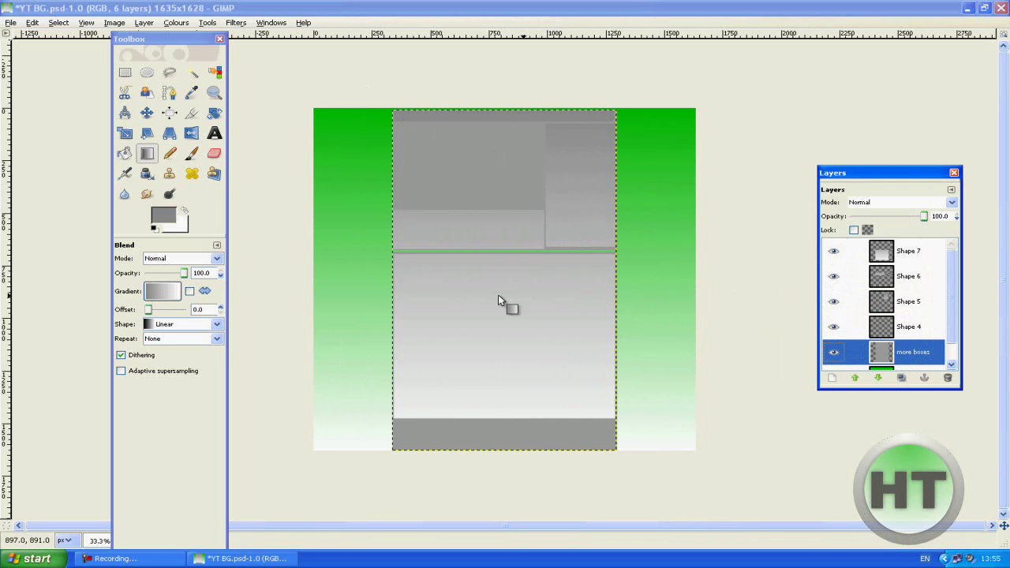
click(162, 217)
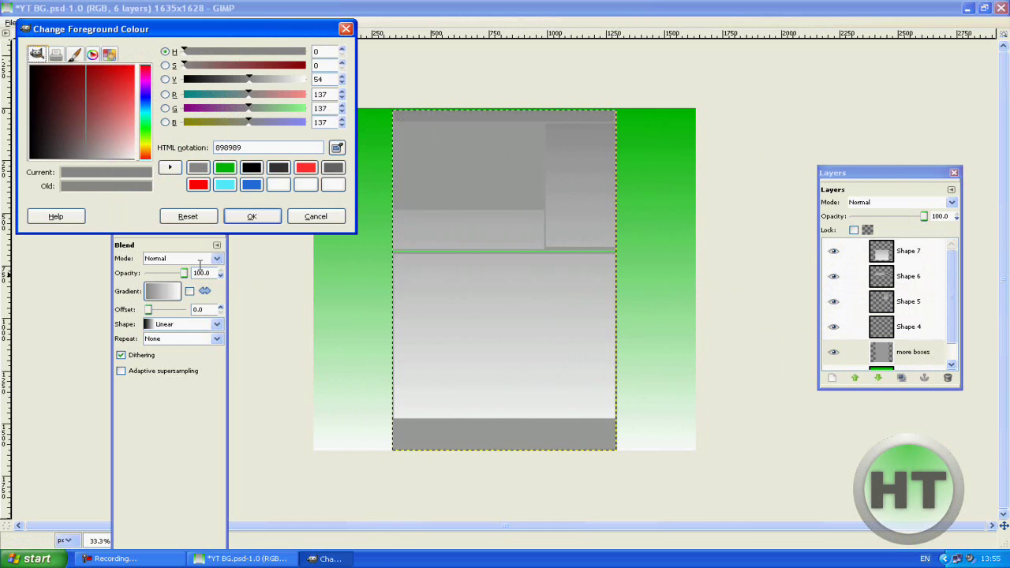
click(251, 167)
click(251, 216)
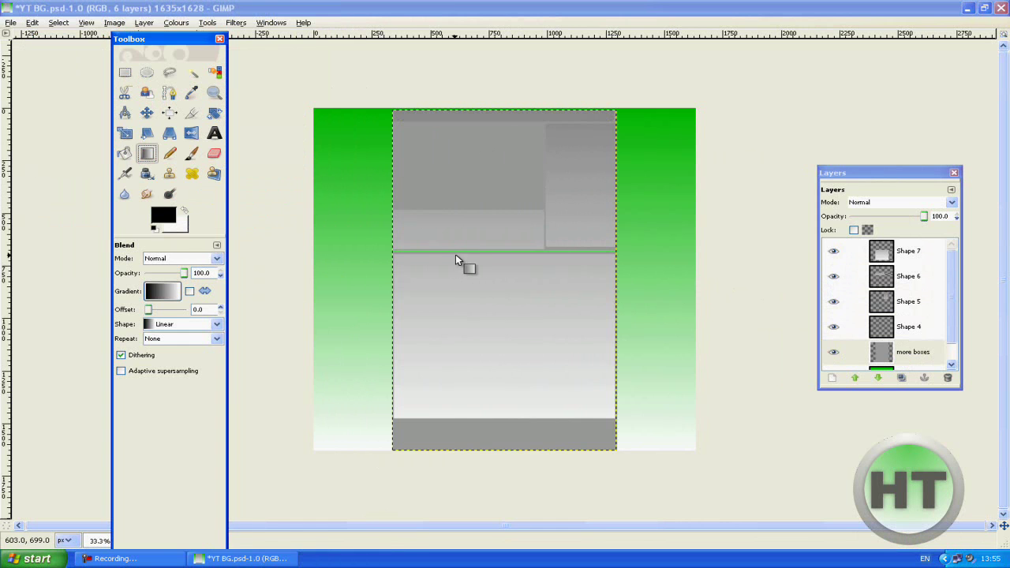
drag(458, 254, 460, 449)
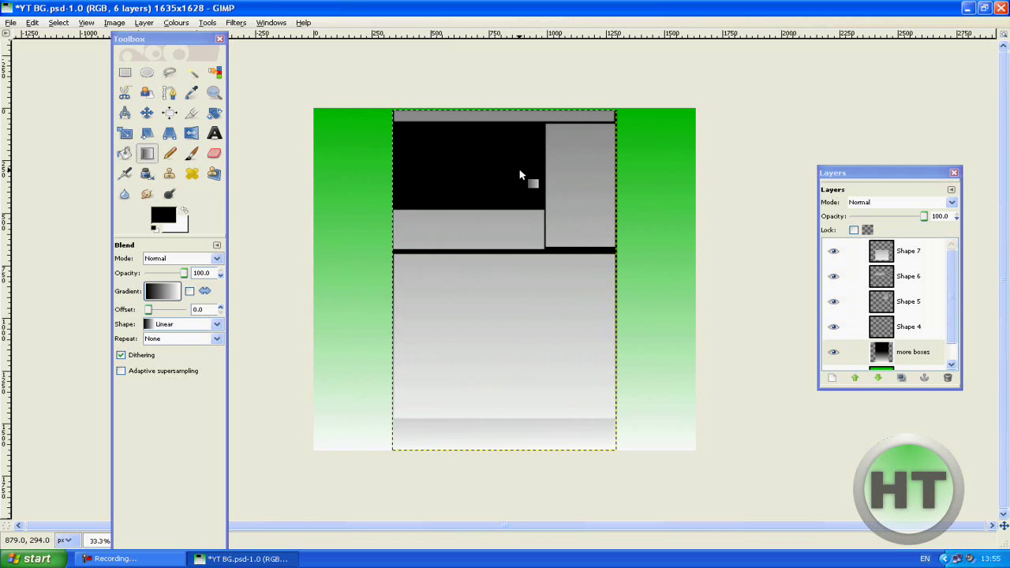
Add a text layer reading 'HyperTech' over the upper-left grey boxes
click(214, 132)
key(Tab)
drag(365, 166, 567, 265)
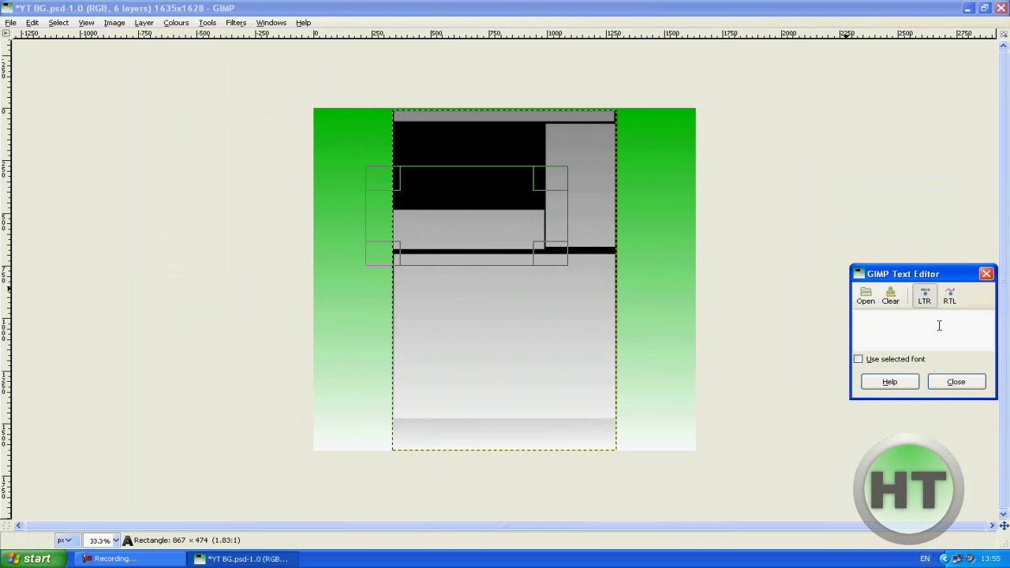
text(H)
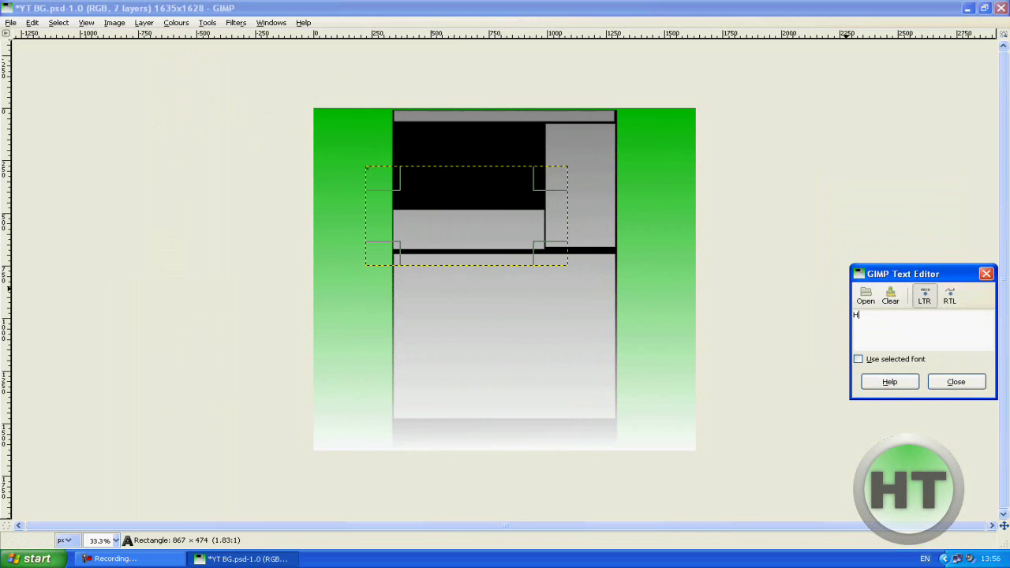
text(yperTech)
click(939, 384)
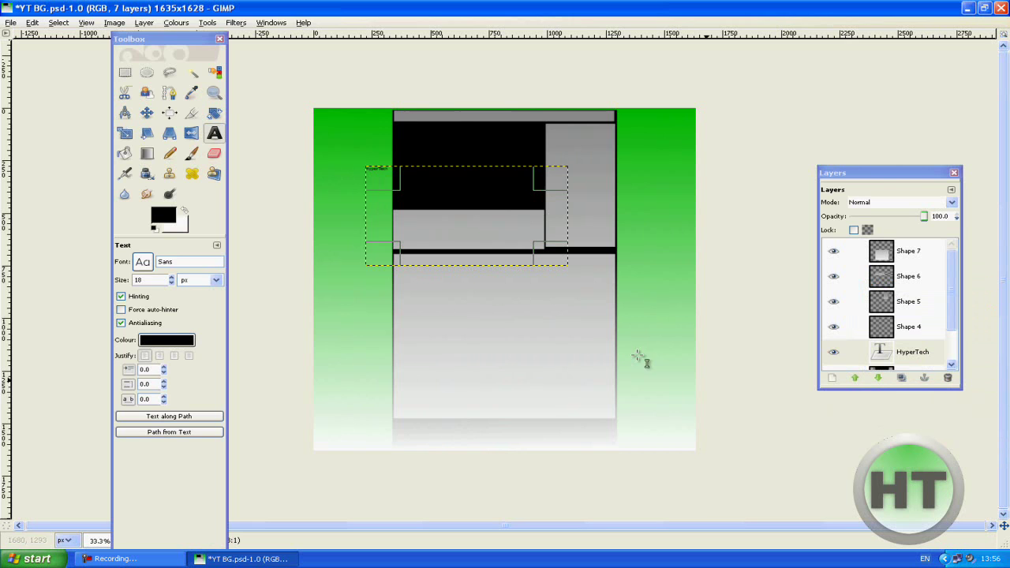
Set the HyperTech text font to Arial Black and its size to 90 px
click(144, 264)
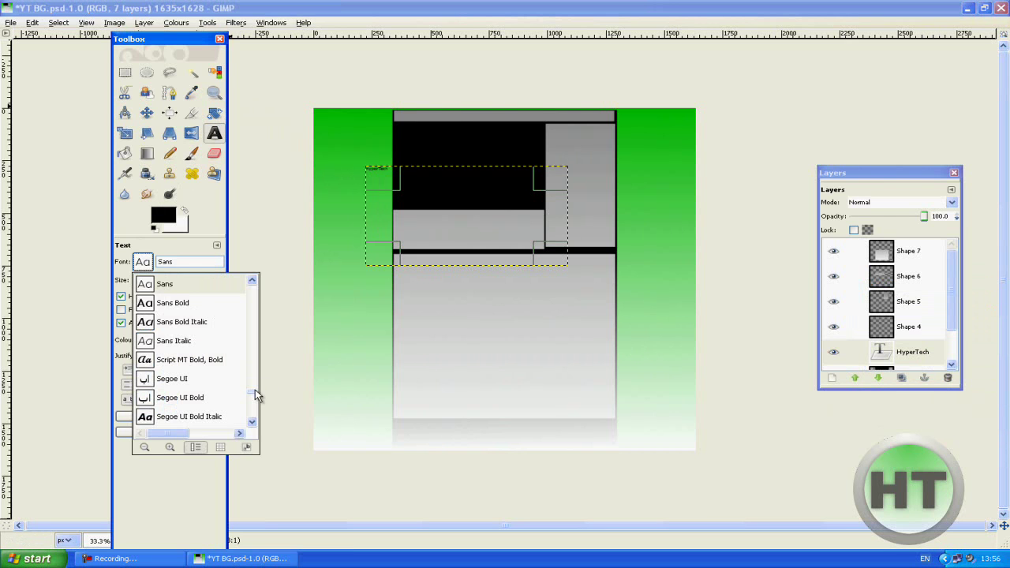
drag(257, 395, 258, 308)
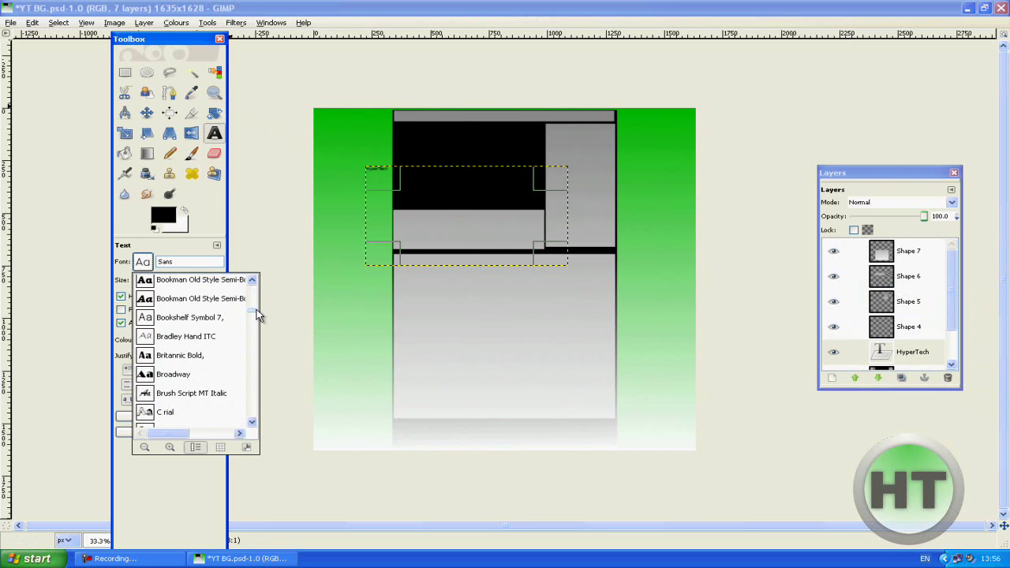
click(249, 424)
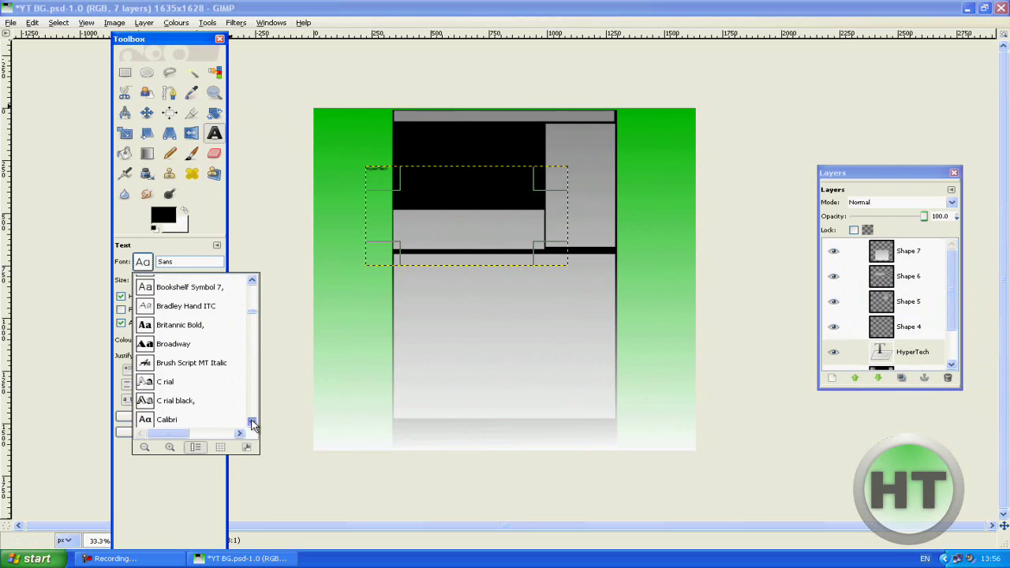
click(165, 405)
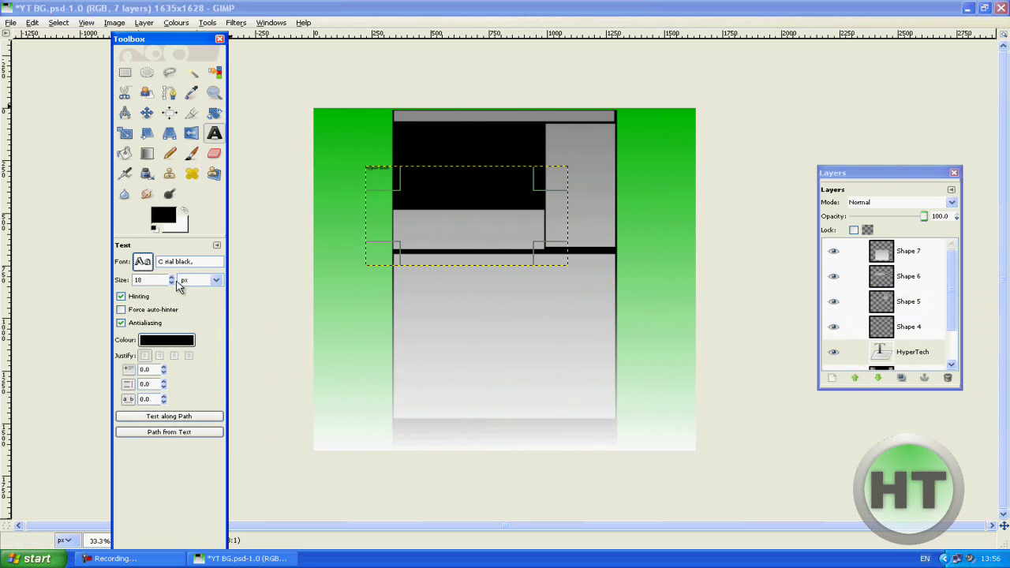
drag(174, 281, 175, 282)
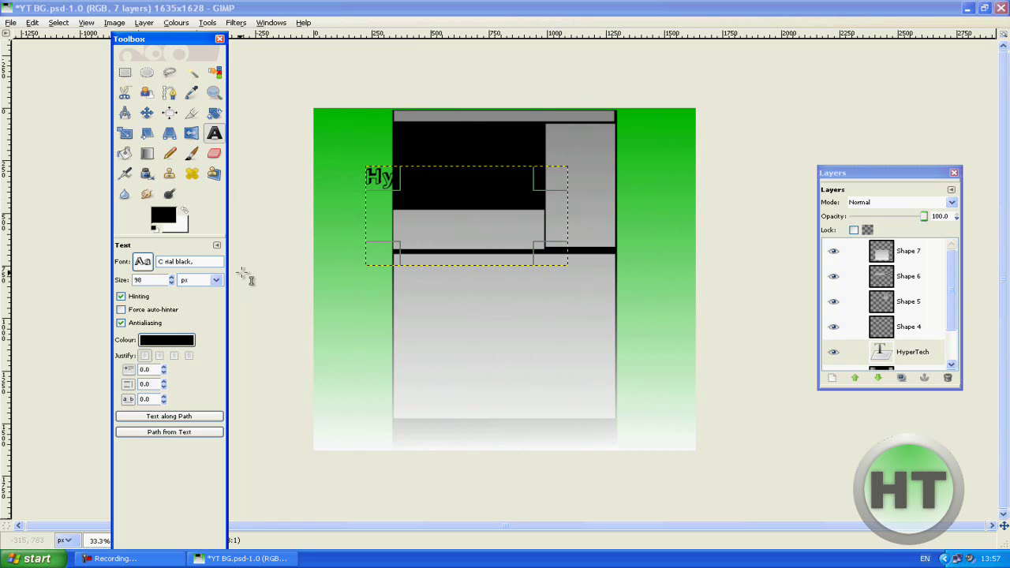
Rotate the HyperTech text layer by about -90° so it reads vertically
click(214, 113)
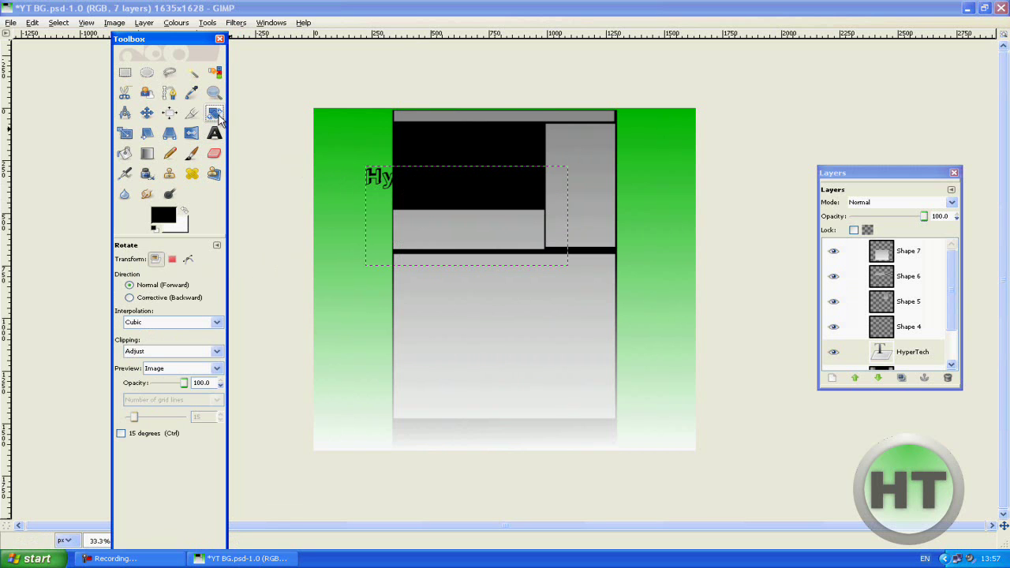
drag(461, 196, 429, 169)
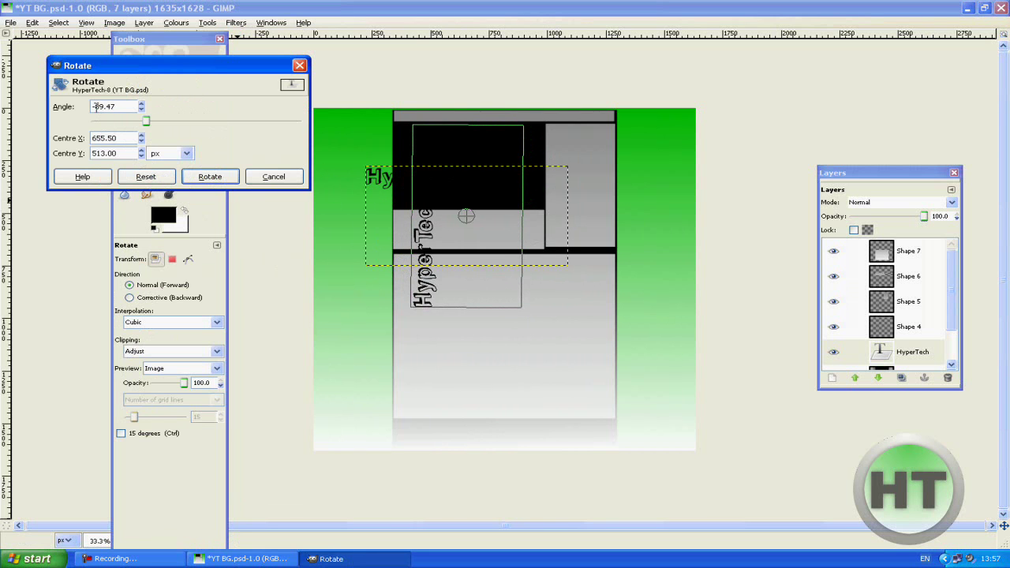
drag(95, 107, 173, 116)
click(210, 176)
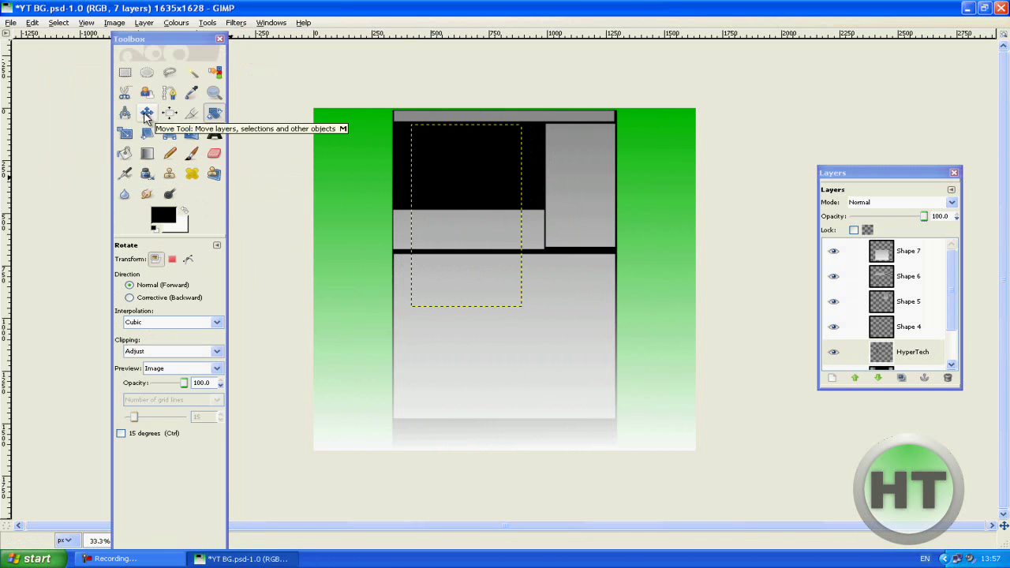
Move only the HyperTech layer up against the left edge of the black top box
click(146, 114)
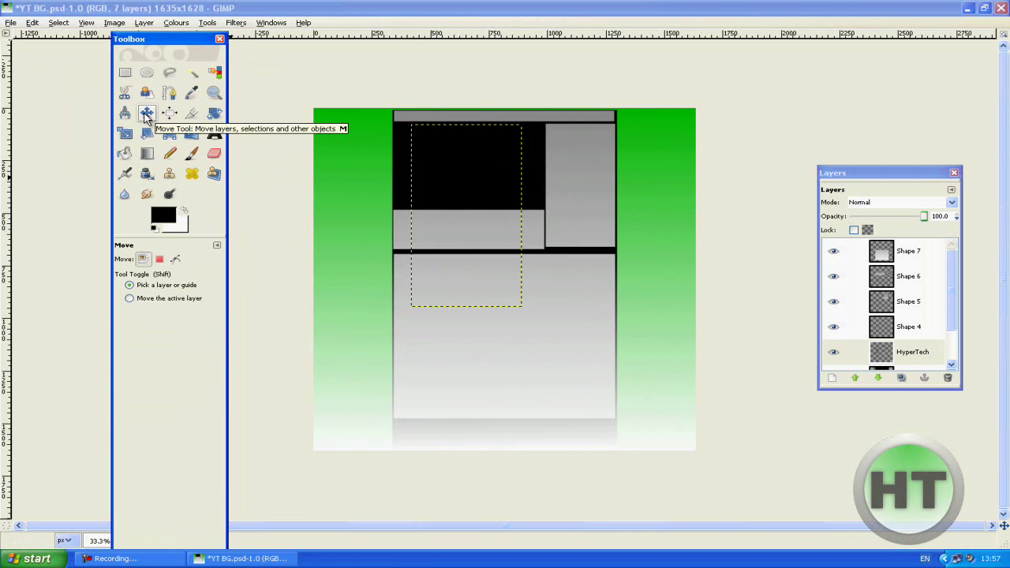
click(130, 299)
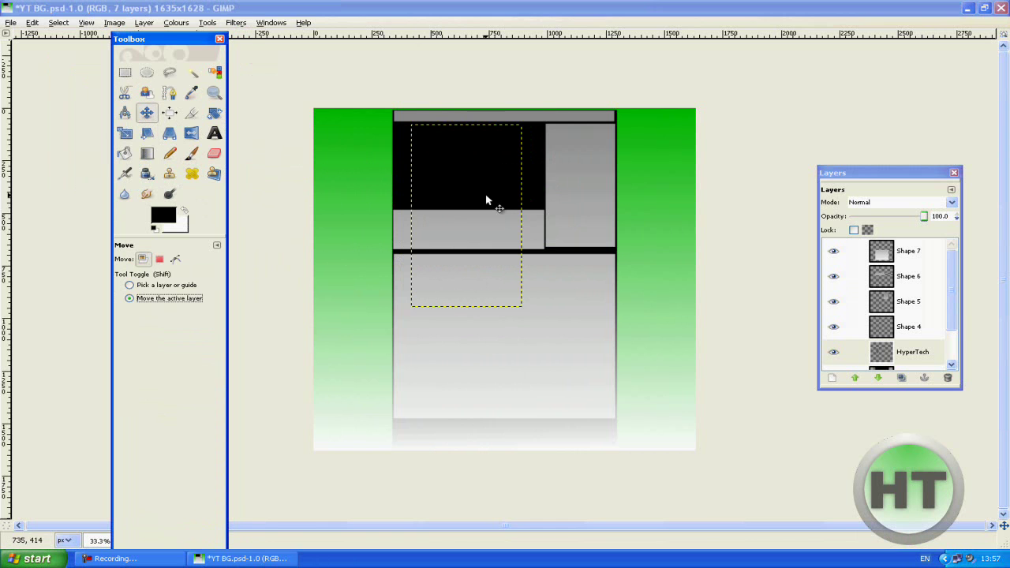
drag(489, 198, 440, 123)
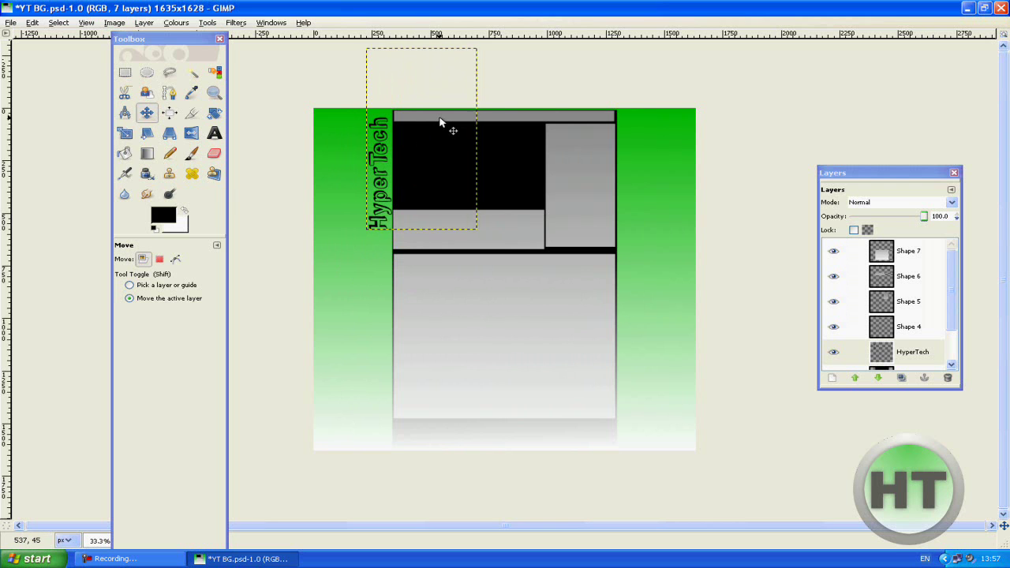
Add a new Tutorials text layer in a box left of the lower panel
click(214, 132)
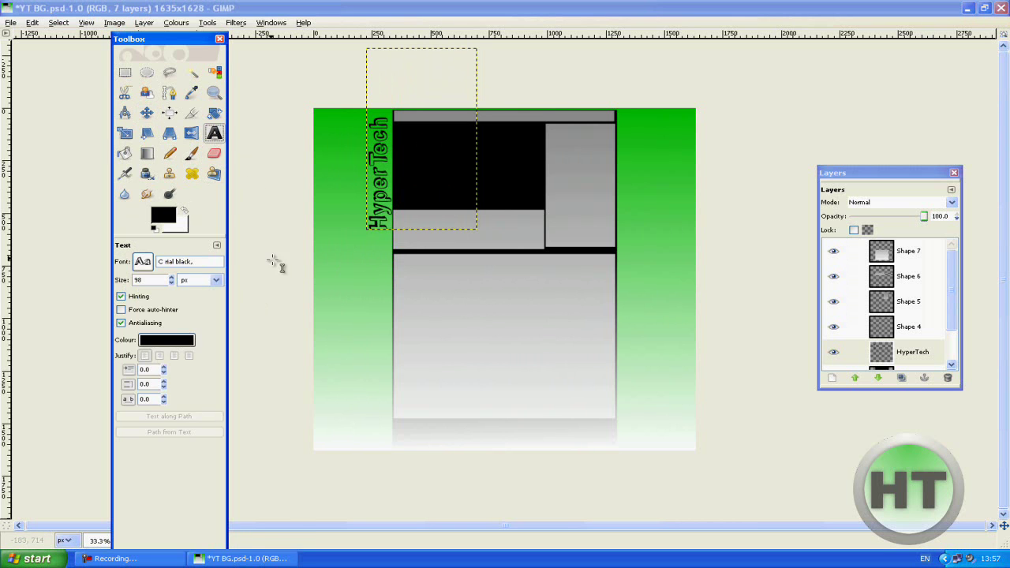
drag(344, 276, 515, 322)
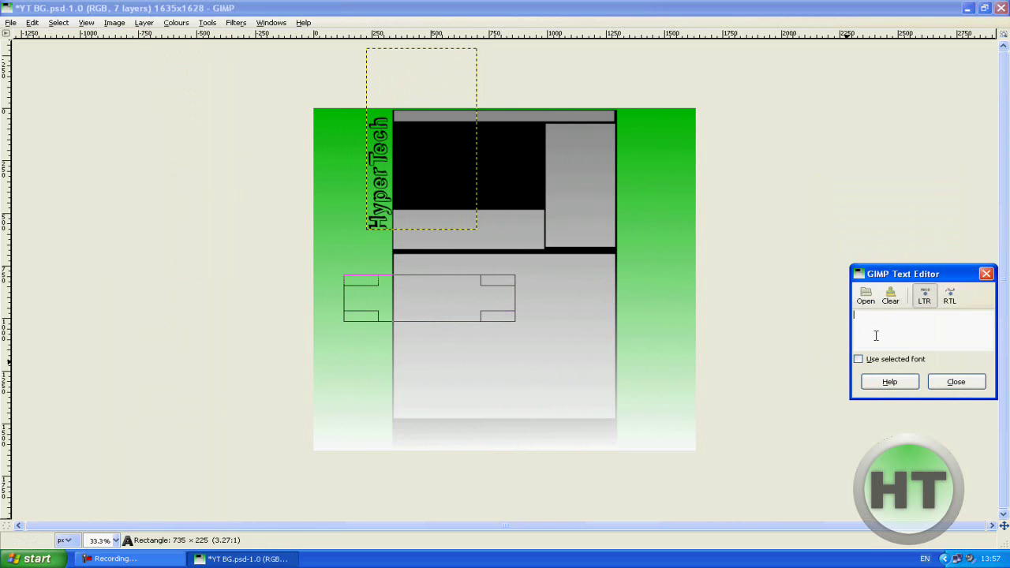
text(Tutorials)
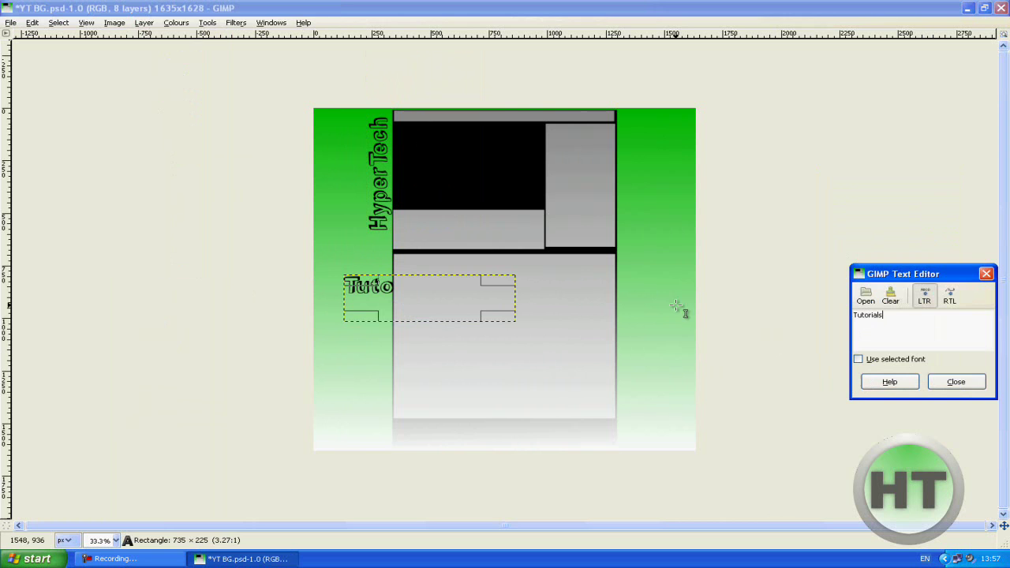
click(955, 382)
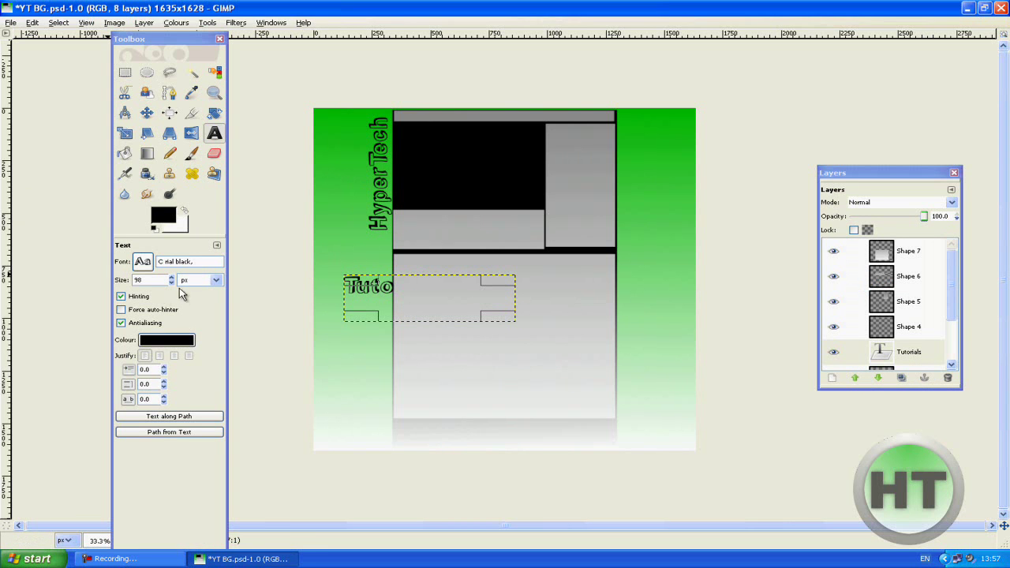
scroll(173, 284, down, 6)
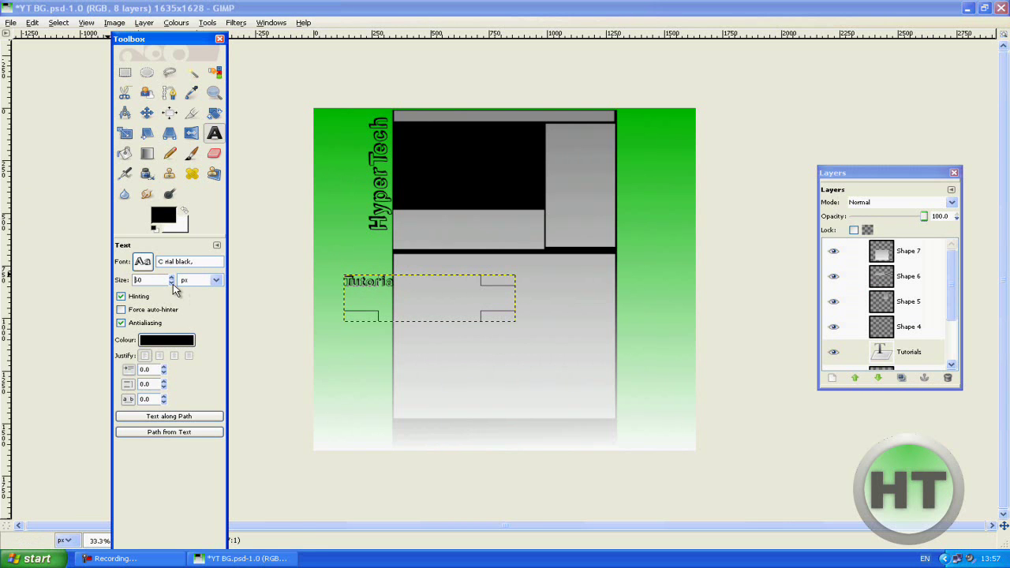
text(6)
Rotate the Tutorials text to vertical and slide it to the grey panel's right edge
click(214, 113)
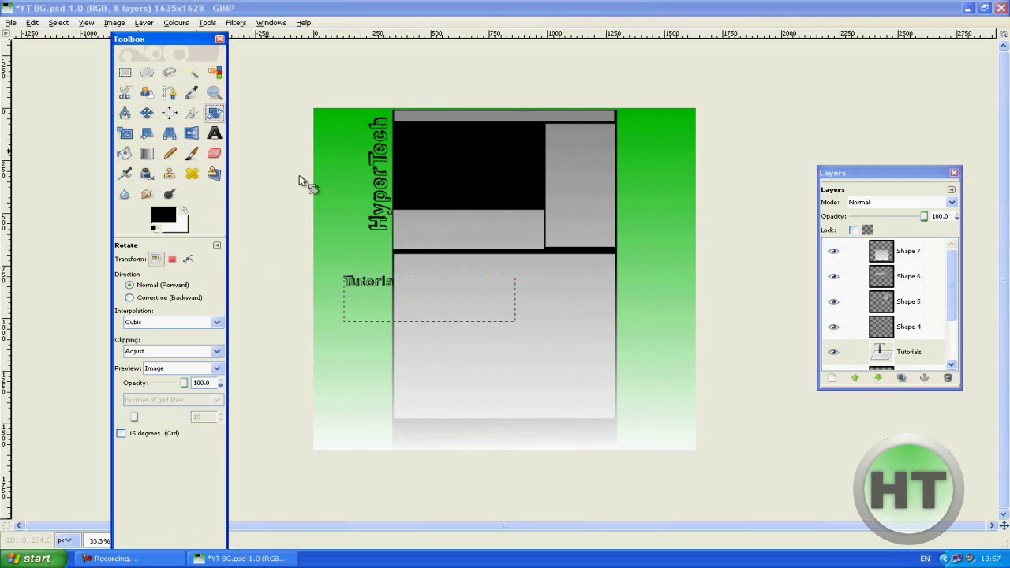
click(346, 271)
drag(345, 270, 453, 215)
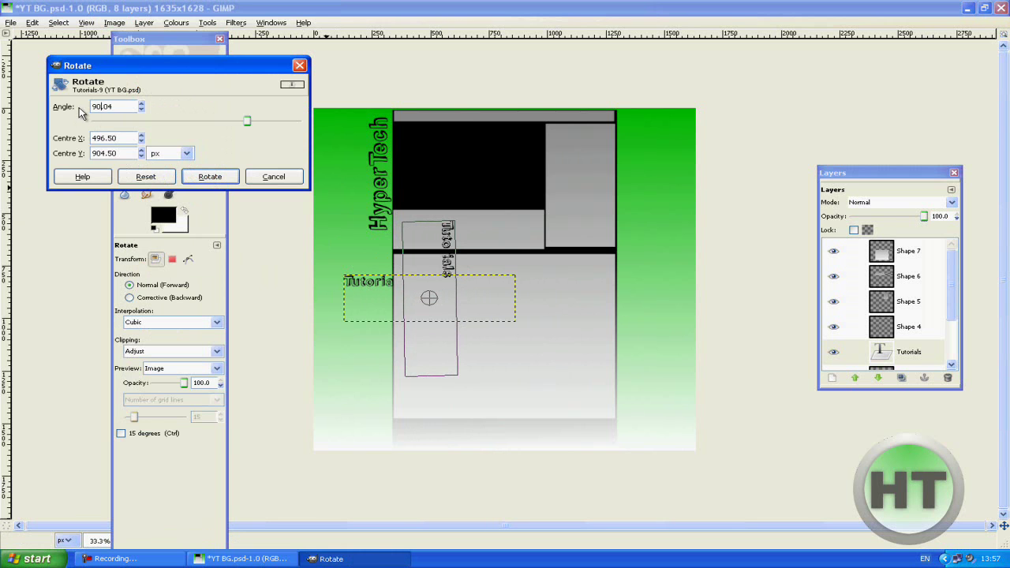
click(210, 175)
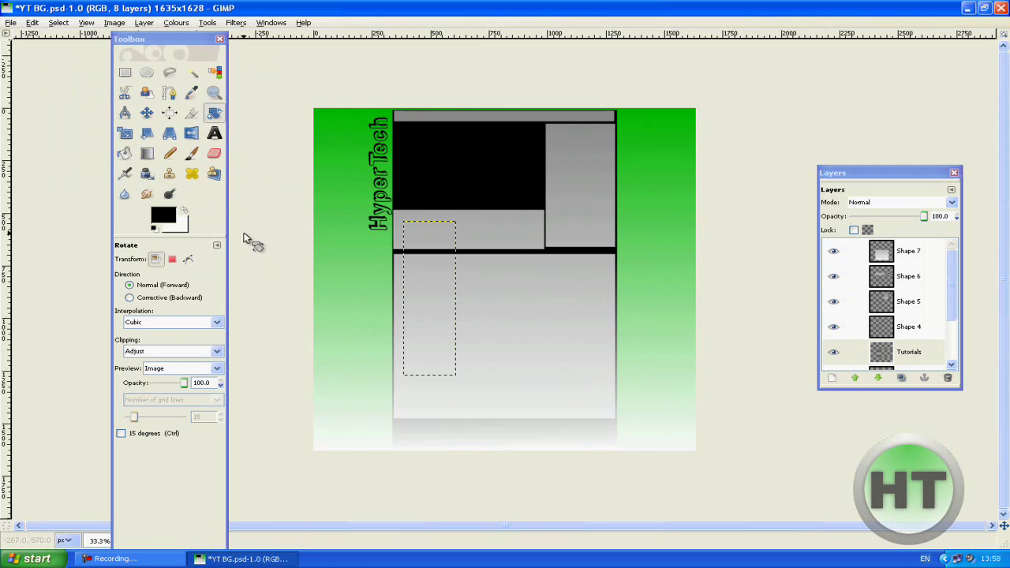
click(153, 115)
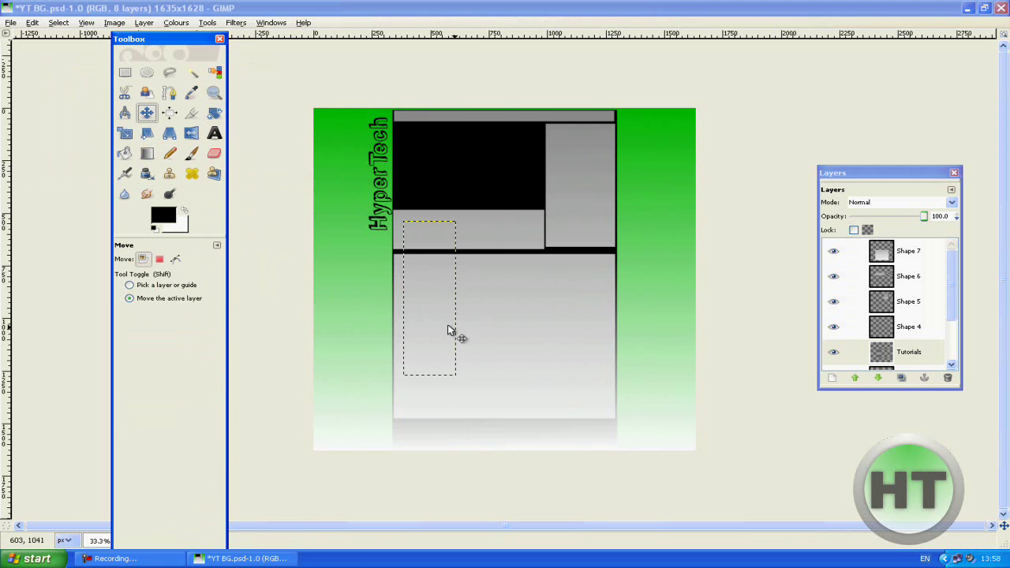
drag(447, 324, 611, 316)
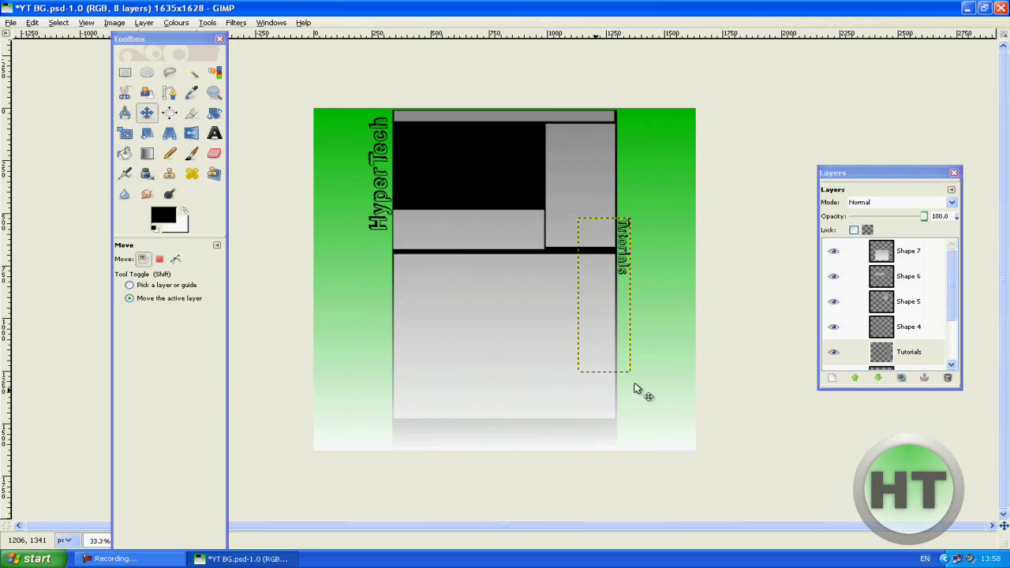
Edit the Tutorials text layer so it reads 'Tutorials and Help'
click(221, 135)
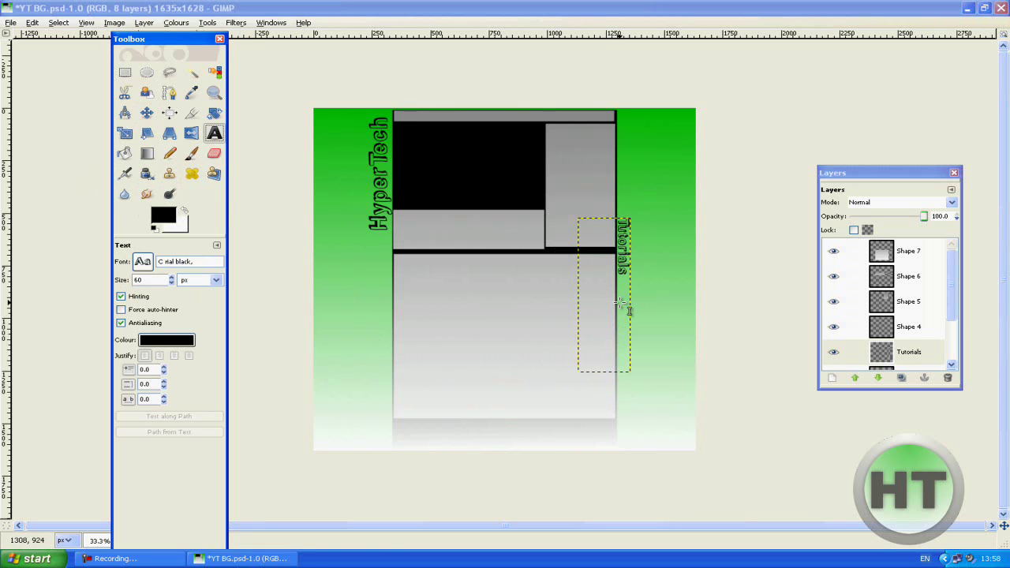
click(617, 300)
click(186, 199)
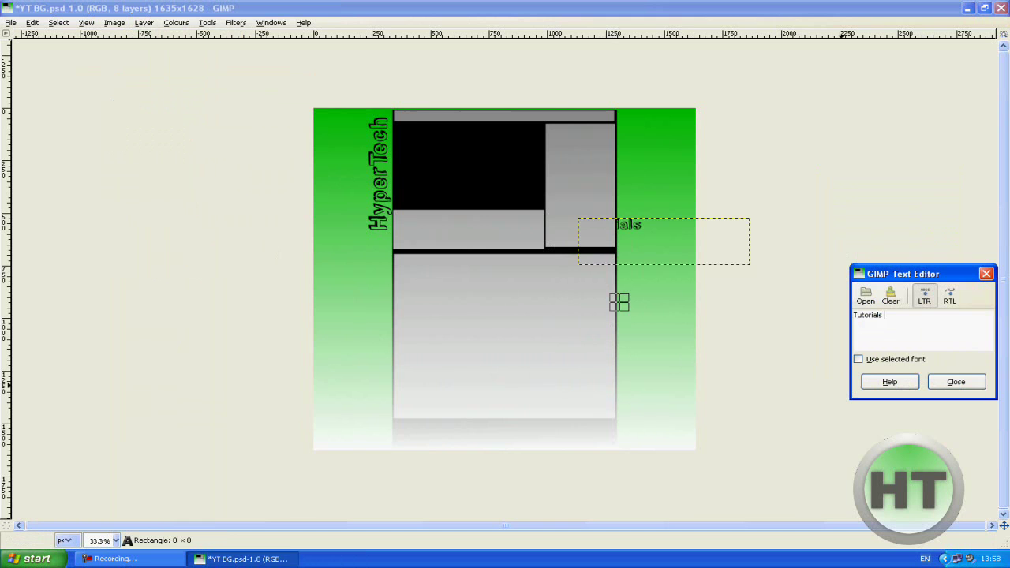
text(and Help)
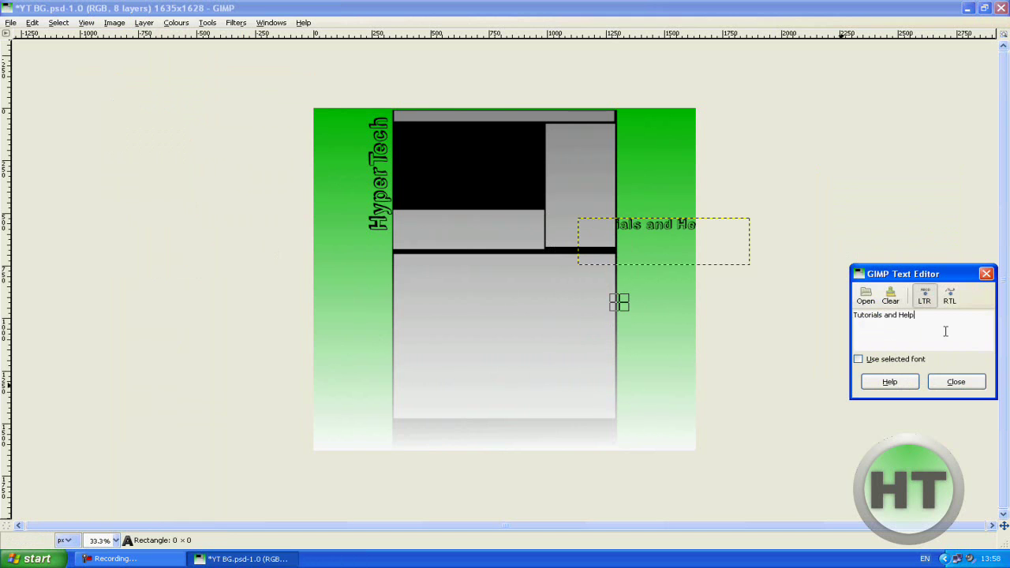
click(955, 382)
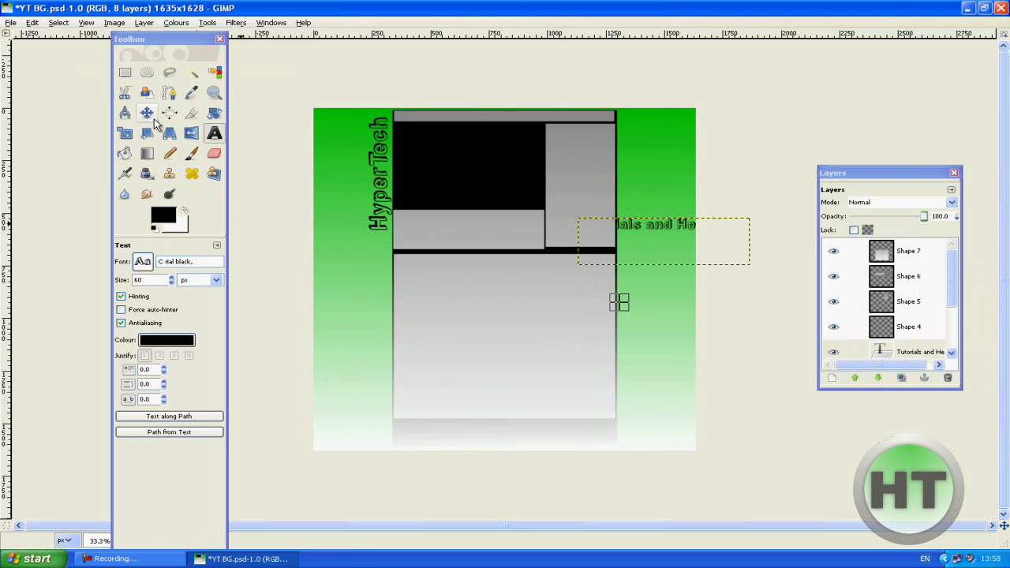
Rotate the text layer 90° and place it along the grey panel's right edge
click(213, 113)
drag(671, 241, 653, 267)
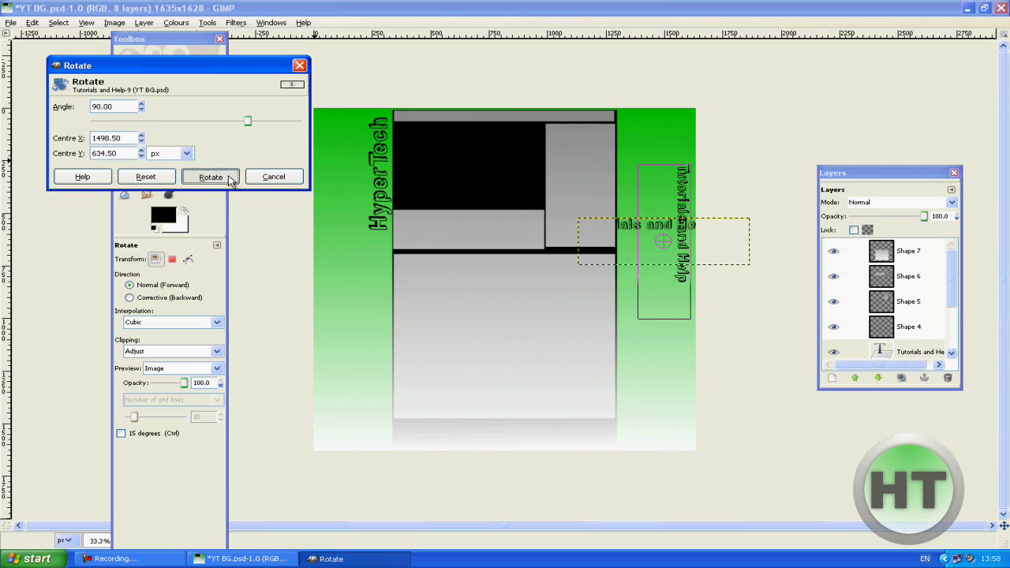
click(210, 176)
click(147, 113)
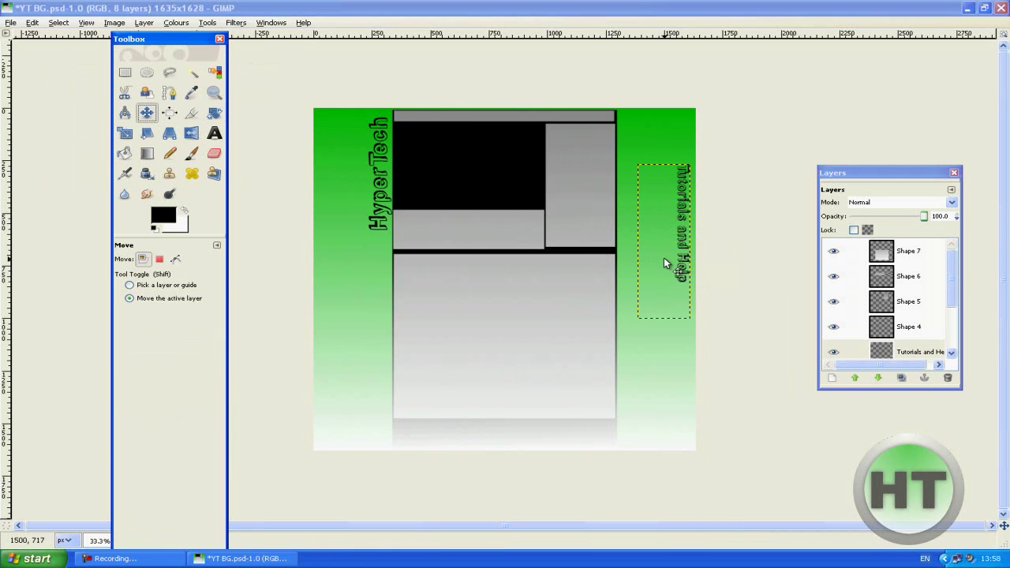
drag(665, 254, 609, 314)
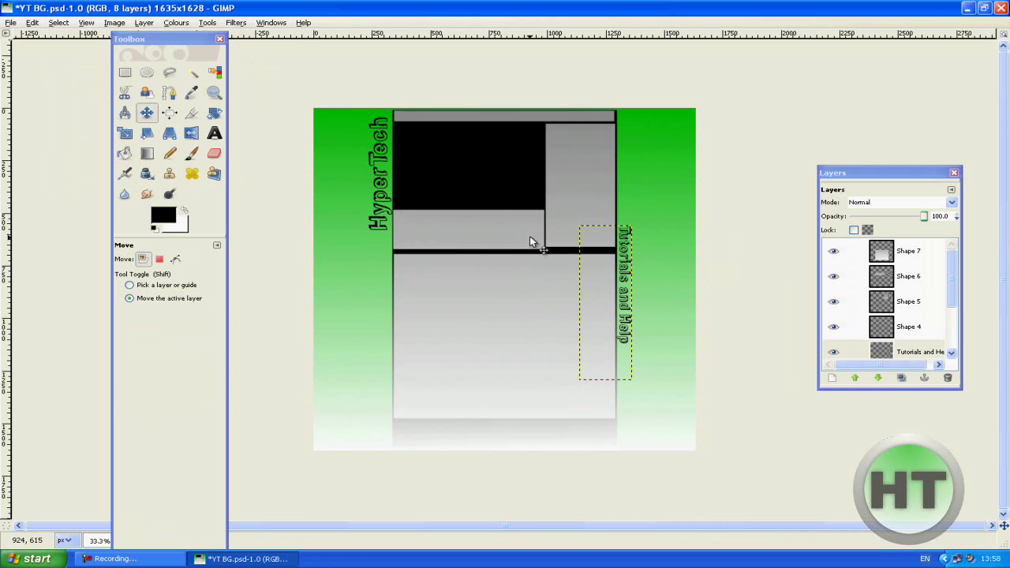
Drop the Untitled HT logo image into the design and raise the Untitled.png layer to the top
click(967, 7)
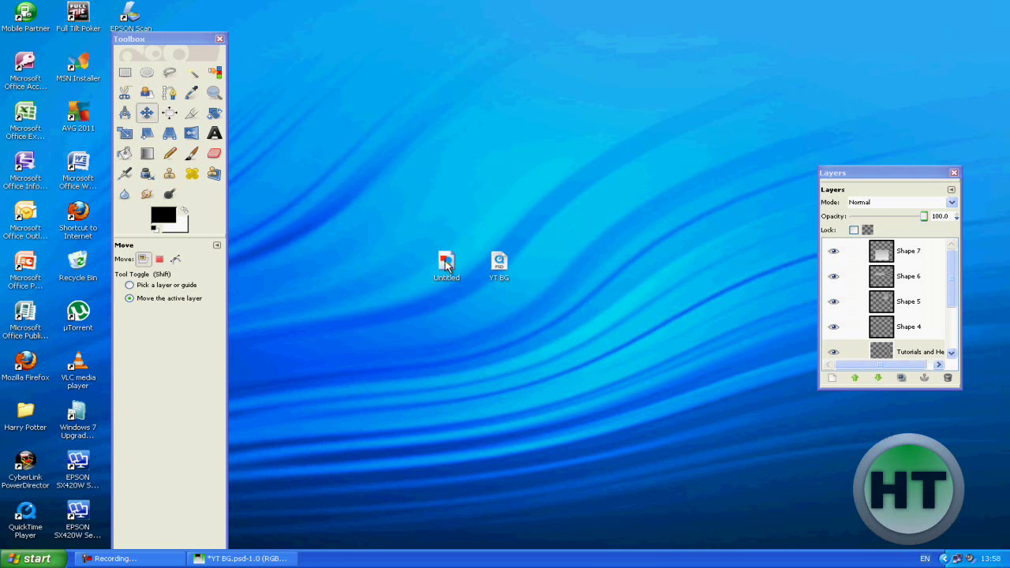
drag(445, 260, 264, 558)
drag(445, 267, 596, 178)
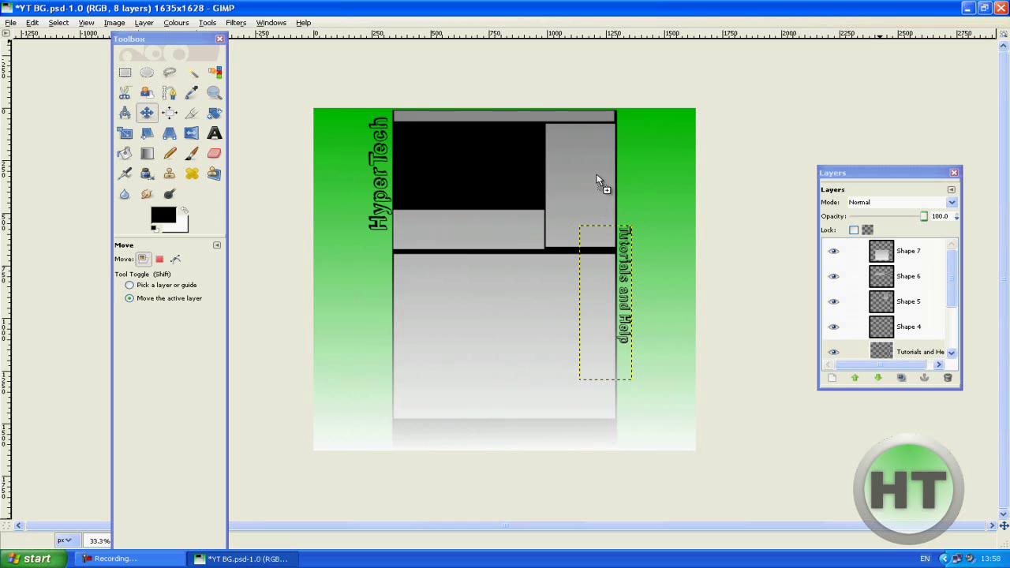
drag(593, 185, 594, 184)
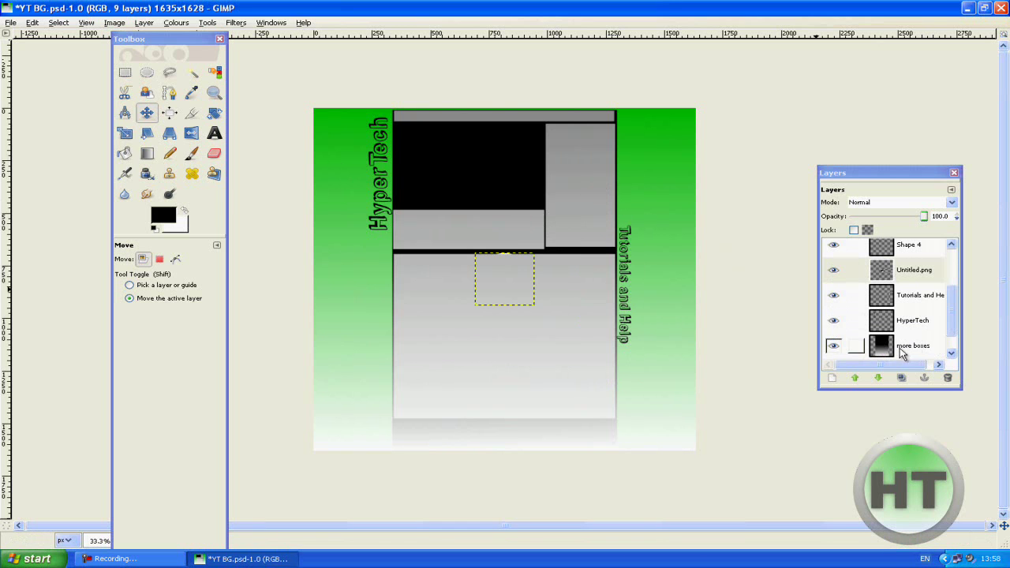
click(854, 377)
click(855, 377)
click(855, 377)
click(855, 377)
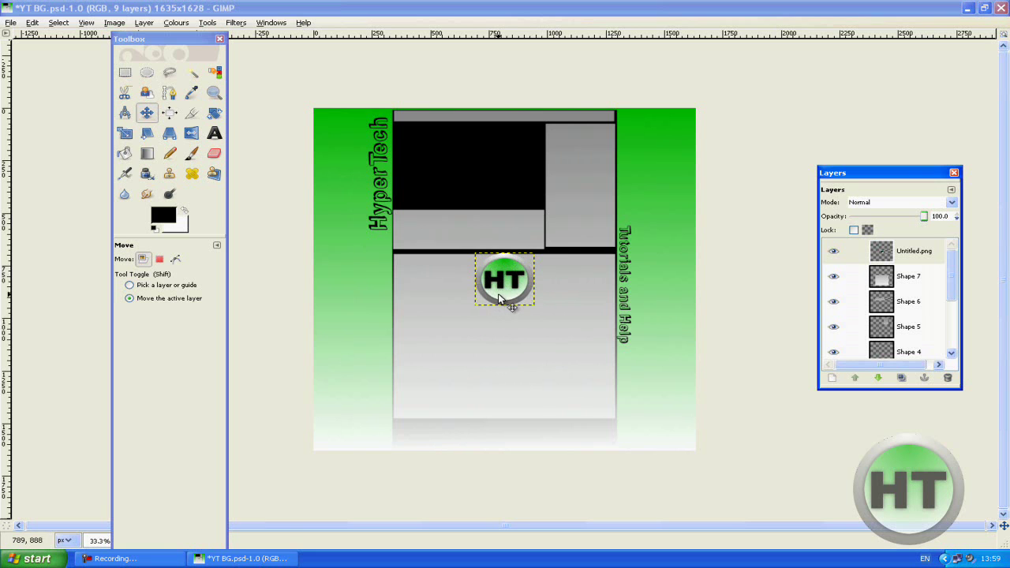
Move the HT logo to the grey panel's top-right corner and rotate it 35.33°
drag(505, 292, 631, 152)
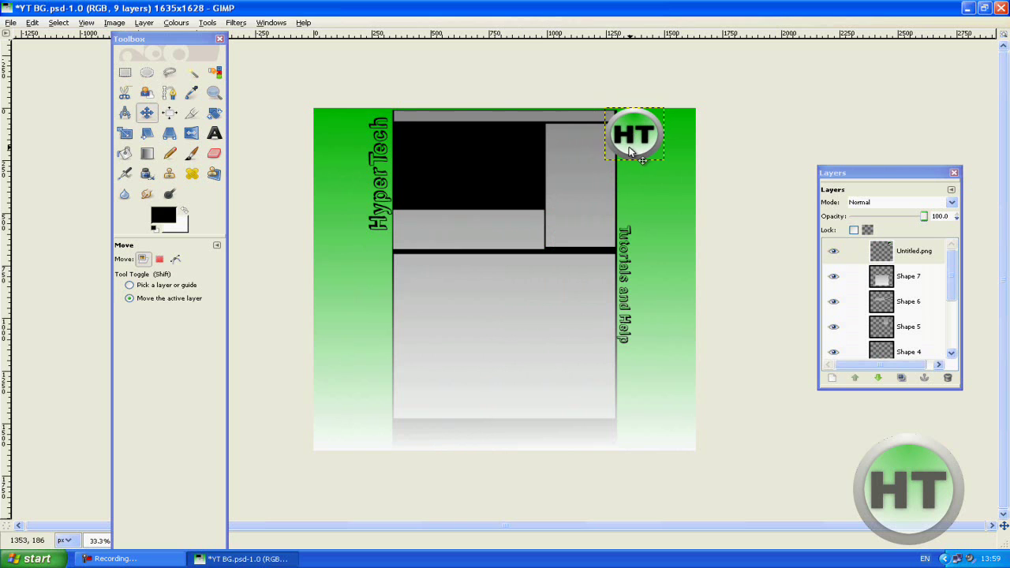
click(215, 113)
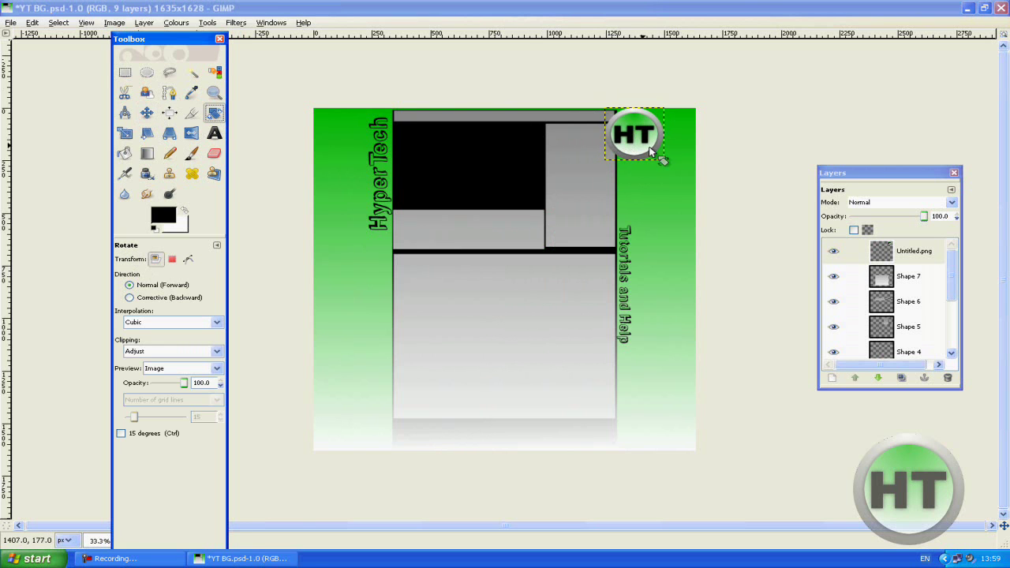
drag(654, 156, 640, 166)
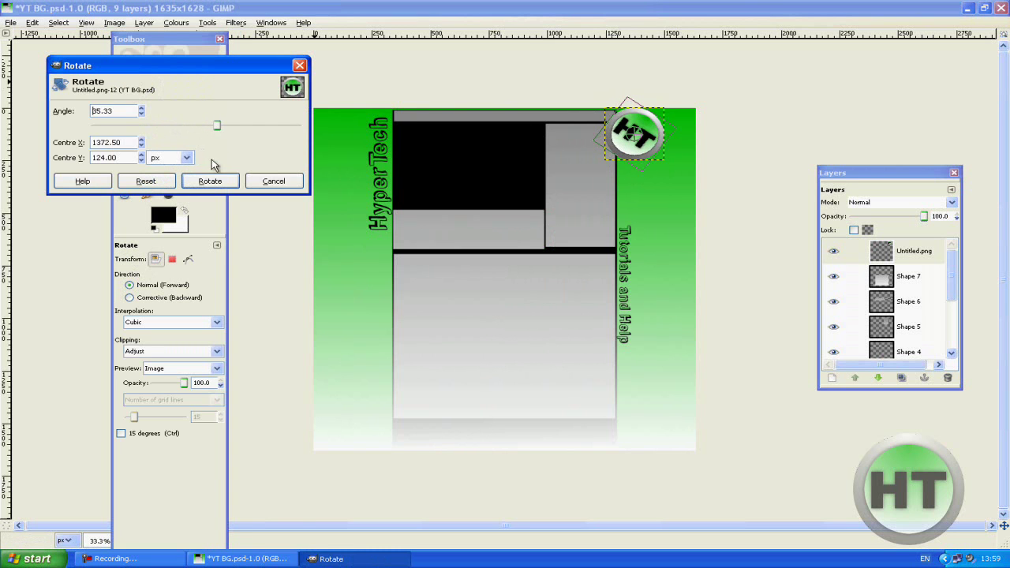
click(211, 186)
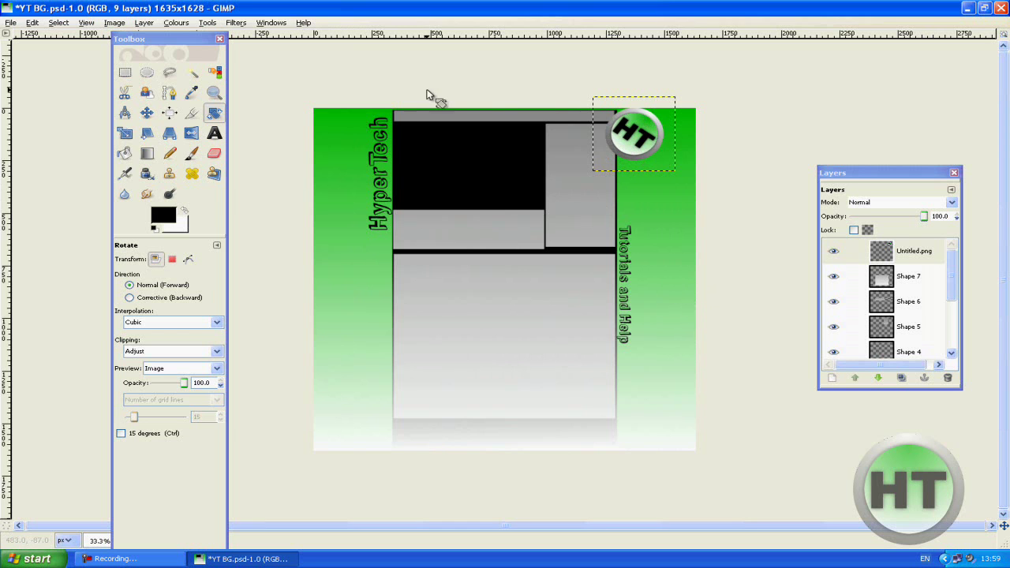
Draw a wide text box across the lower-left of the grey panel and start typing 'Hy'
click(213, 133)
drag(357, 319, 517, 367)
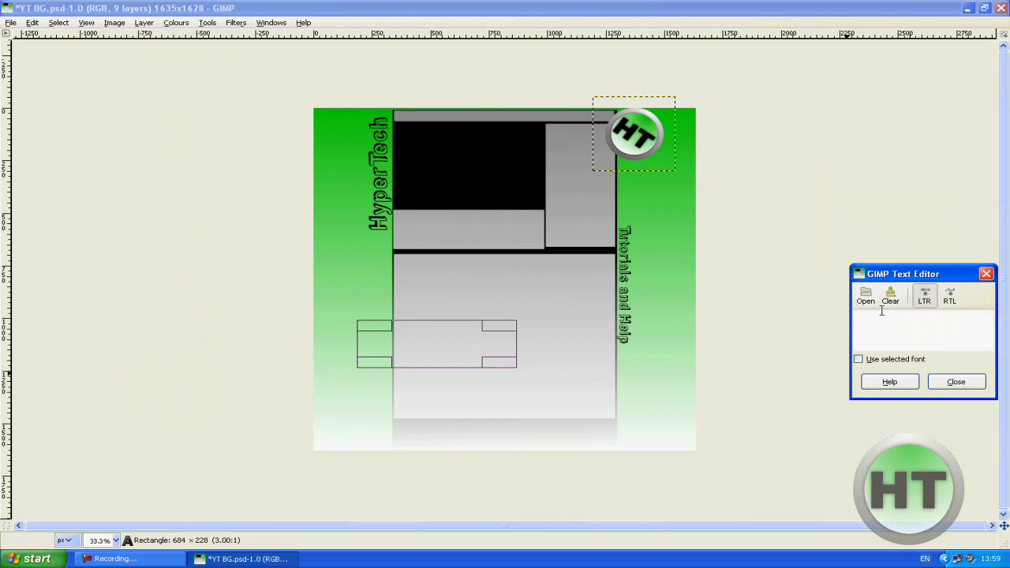
text(Hypertech)
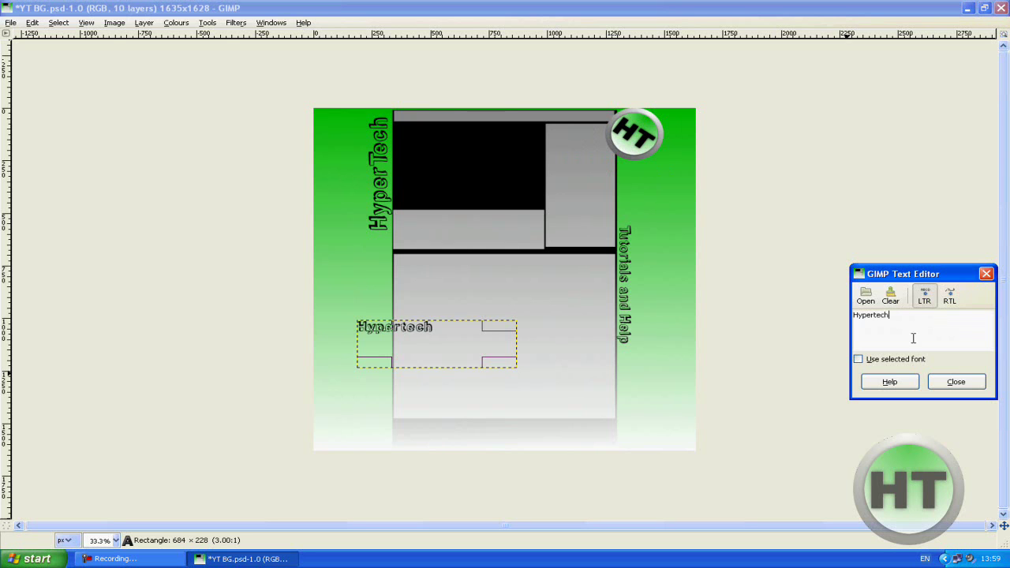
Close the text editor and set the Hypertech text's font back to Arial Black
click(955, 382)
click(145, 263)
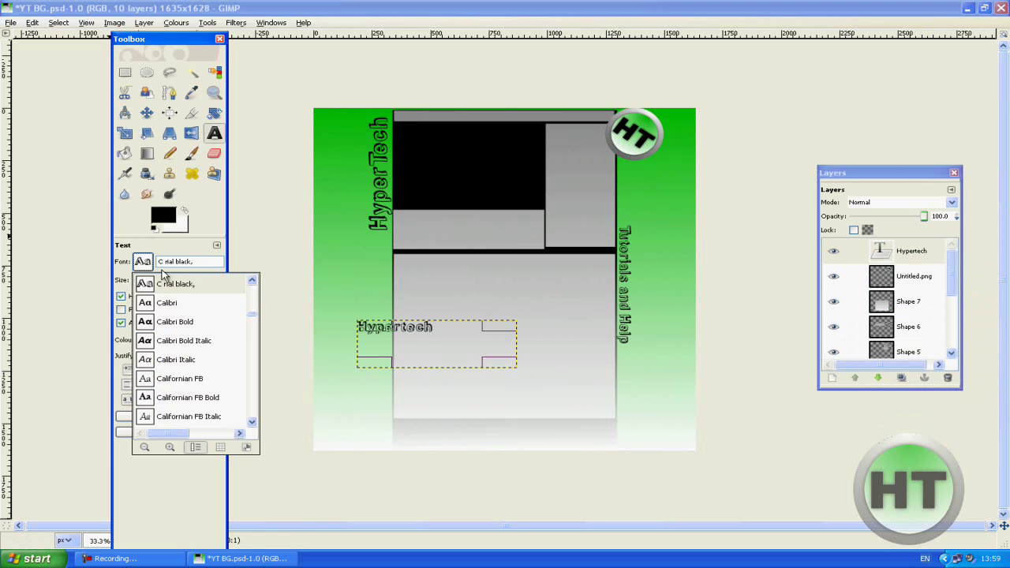
click(252, 281)
click(202, 293)
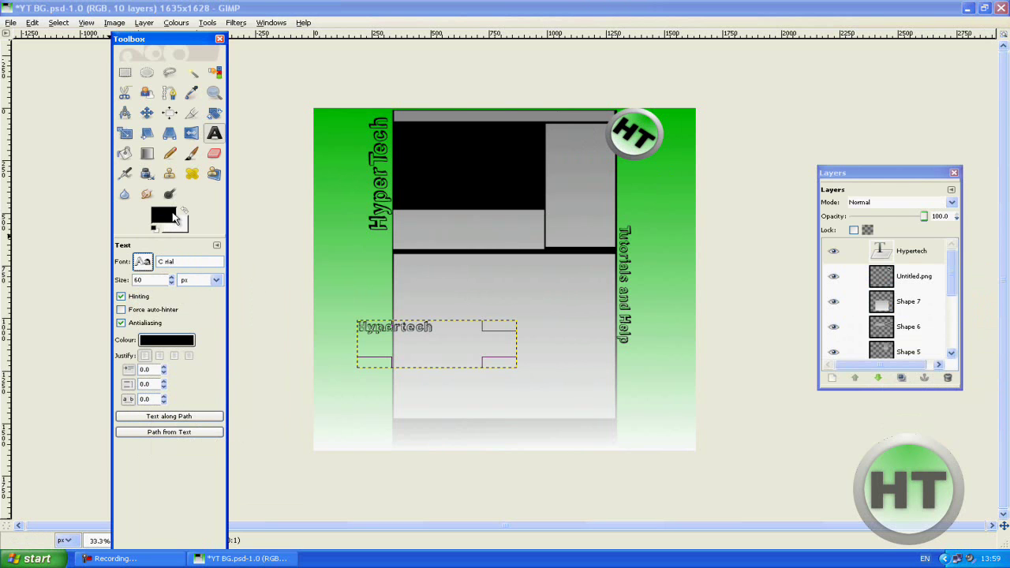
click(143, 261)
click(163, 300)
Make the recently used green the foreground colour
click(161, 219)
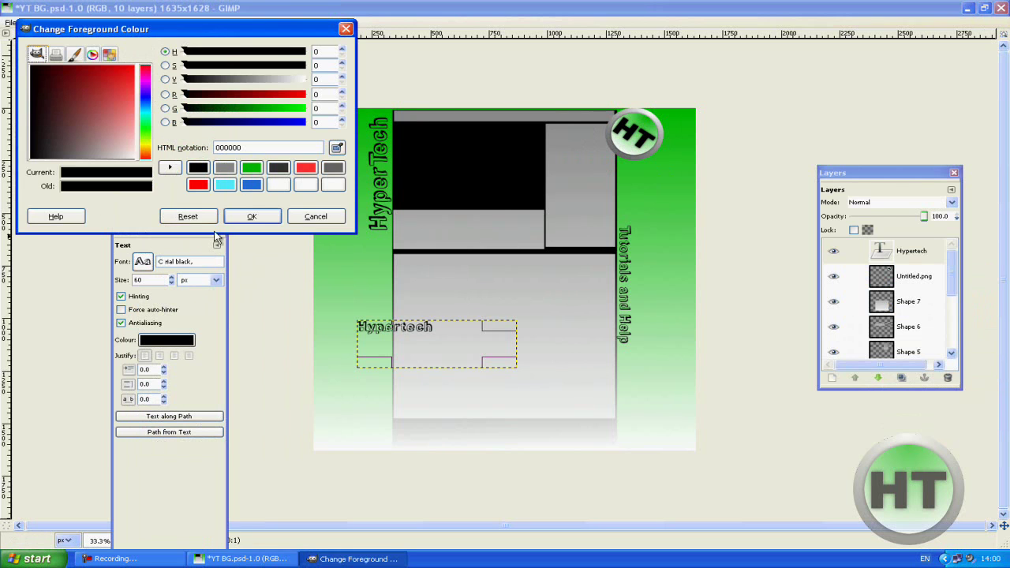
click(251, 168)
click(252, 217)
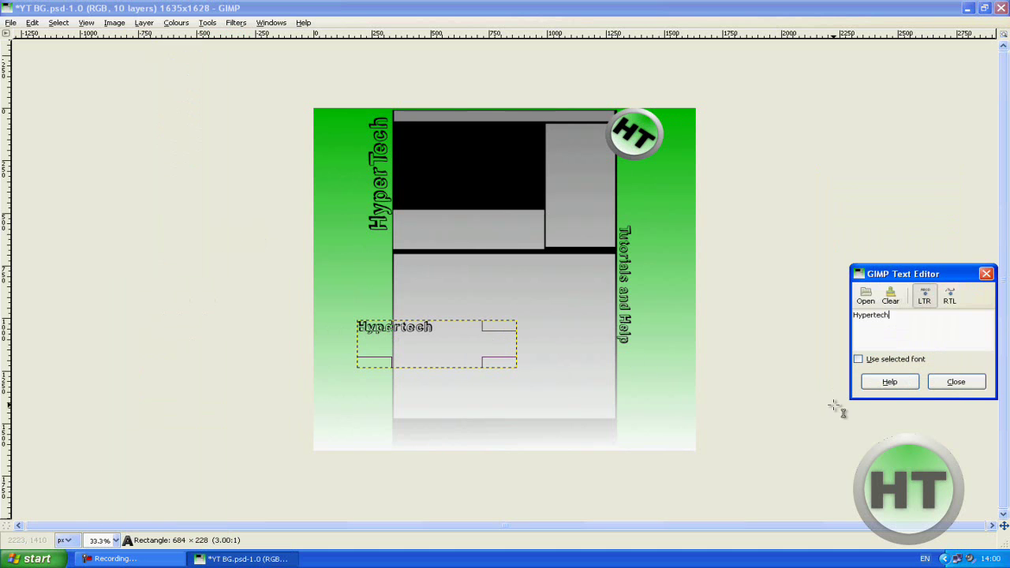
Colour the Hypertech text green
click(955, 382)
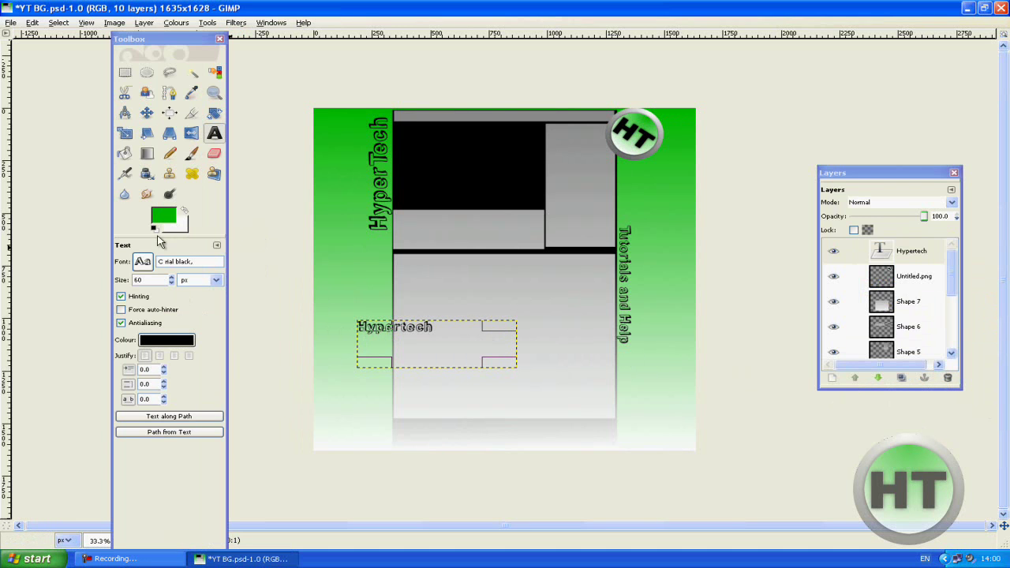
click(165, 339)
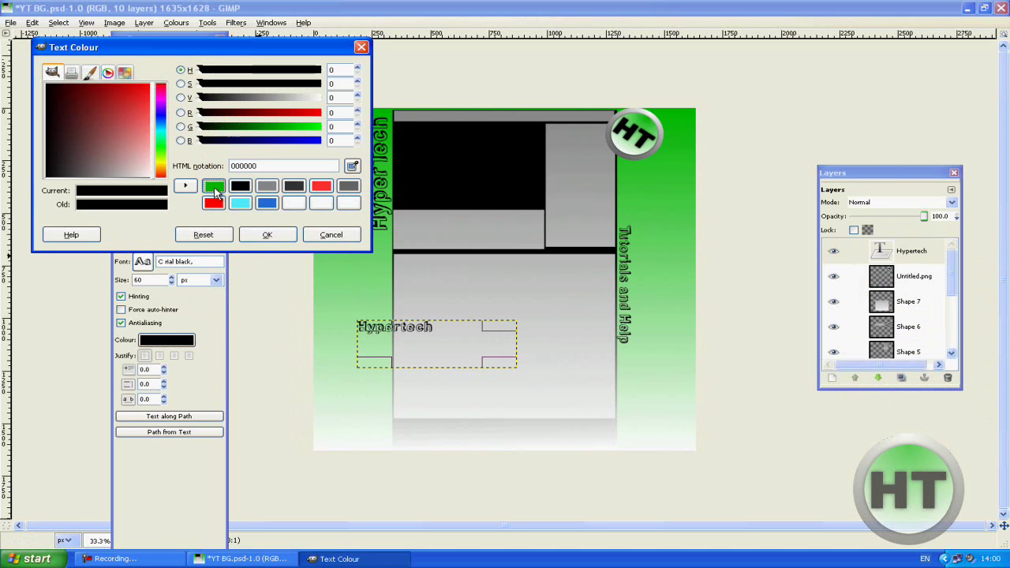
click(213, 186)
click(266, 234)
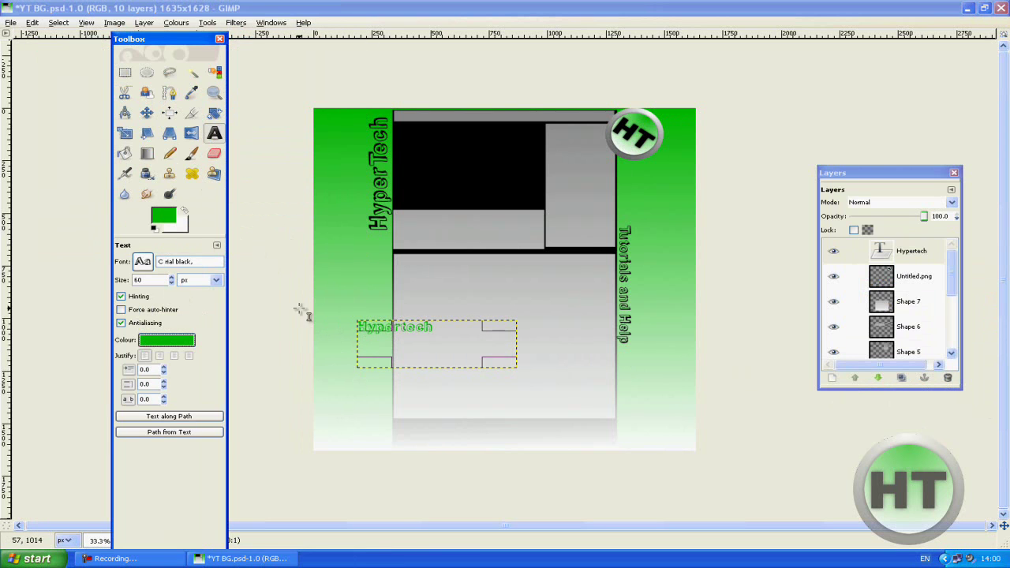
Move the Hypertech text up beside the HT logo and zoom in on it
click(146, 113)
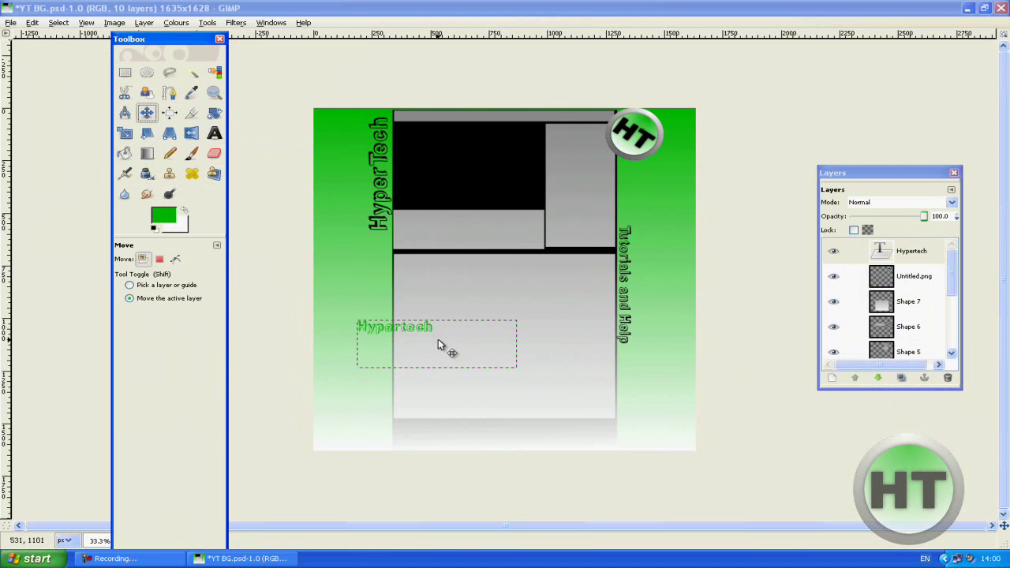
drag(438, 339, 597, 130)
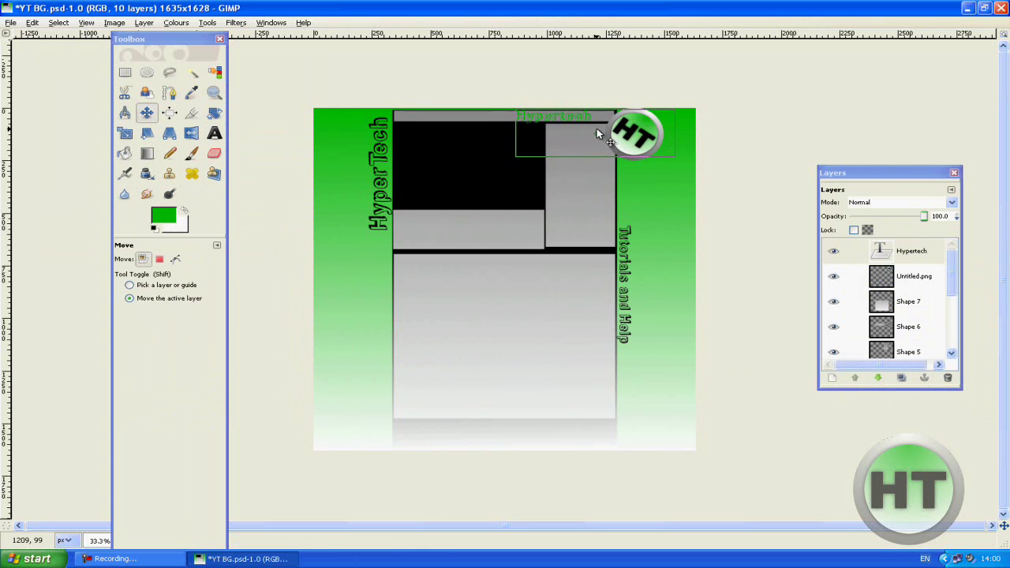
click(214, 92)
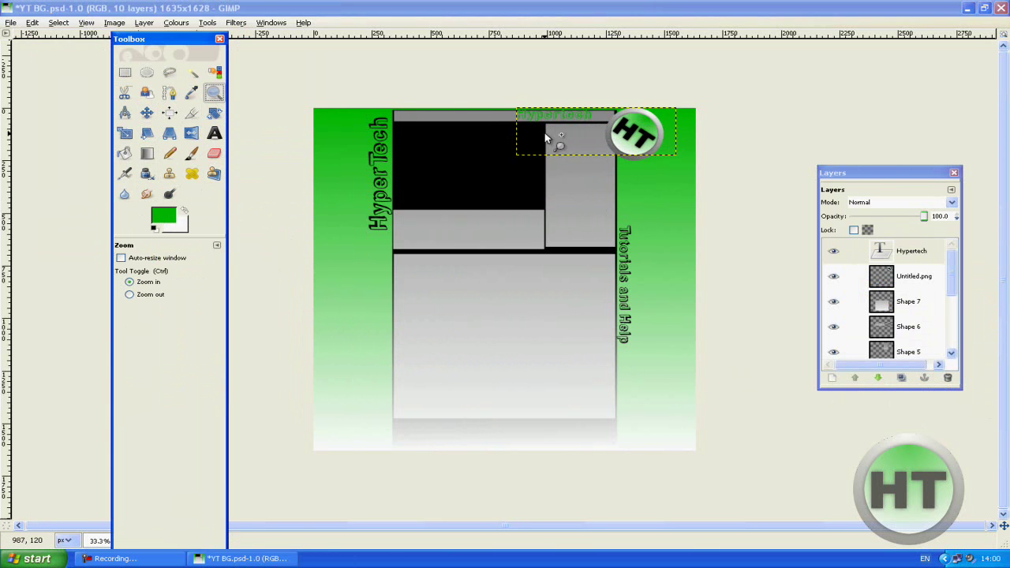
click(550, 139)
click(547, 138)
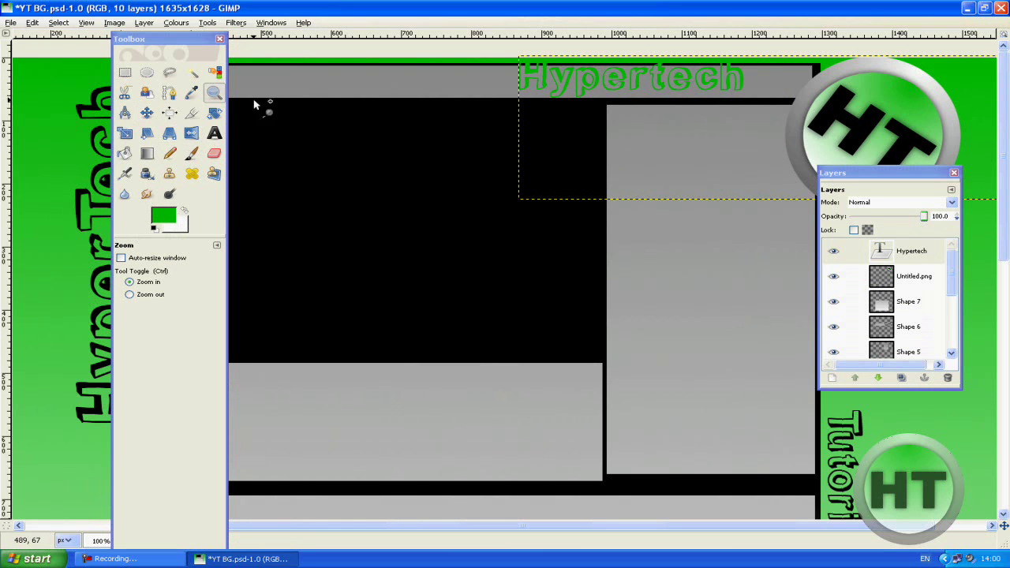
Shrink the Hypertech font size and nudge the text along the top bar
click(214, 133)
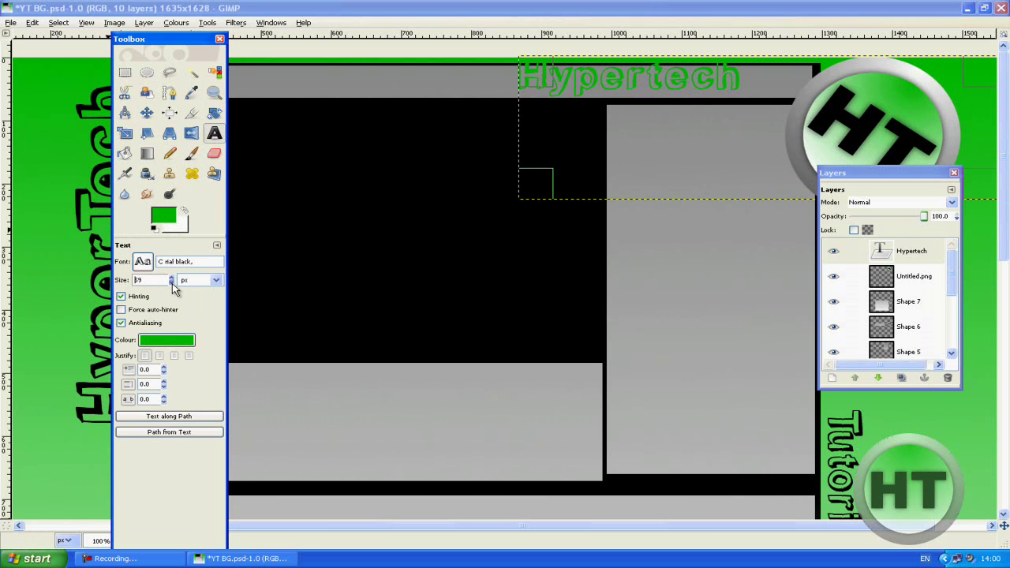
drag(172, 283, 173, 286)
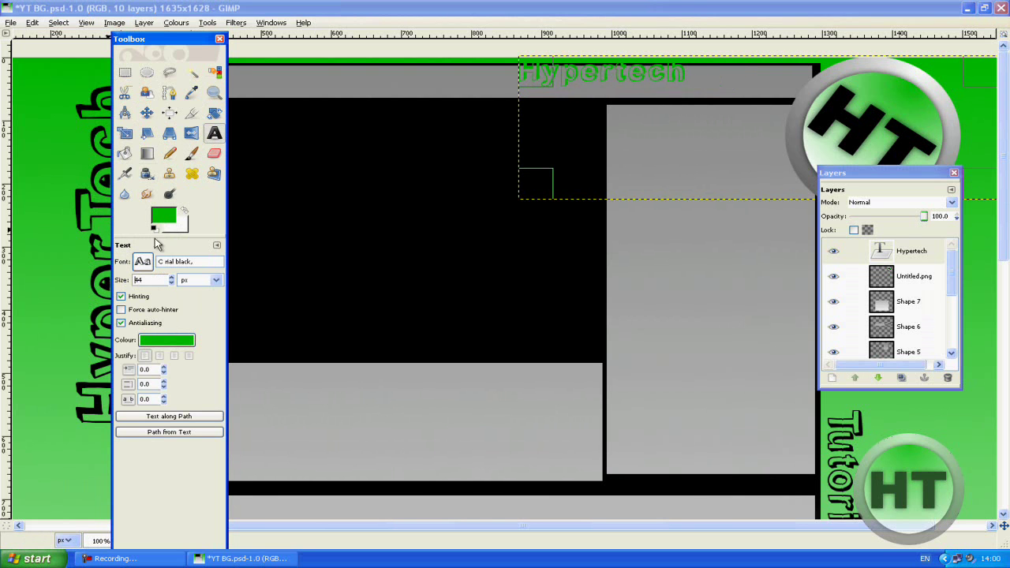
click(146, 113)
drag(589, 77, 626, 85)
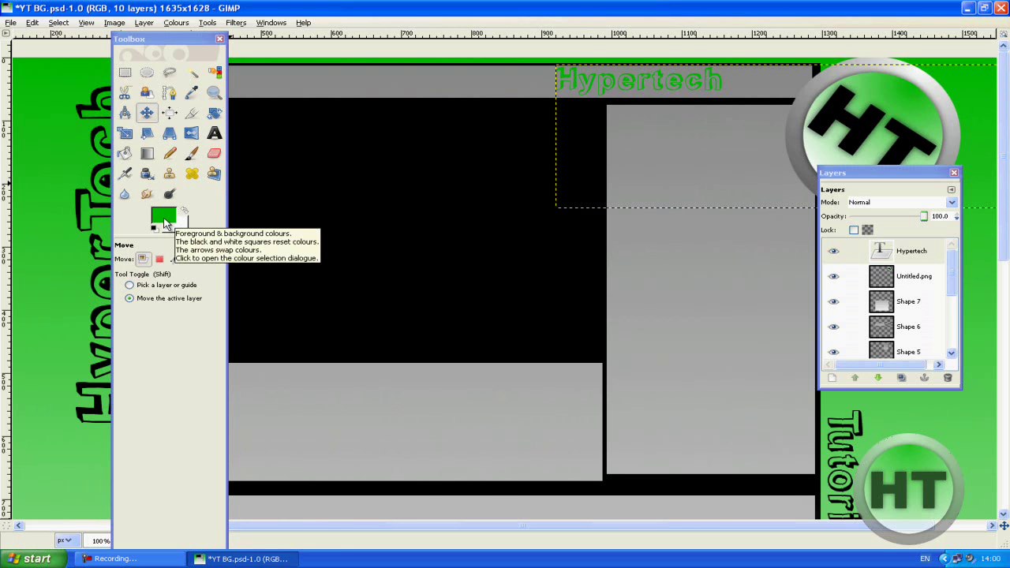
Try red and then cyan as the Hypertech text colour
click(214, 132)
click(686, 94)
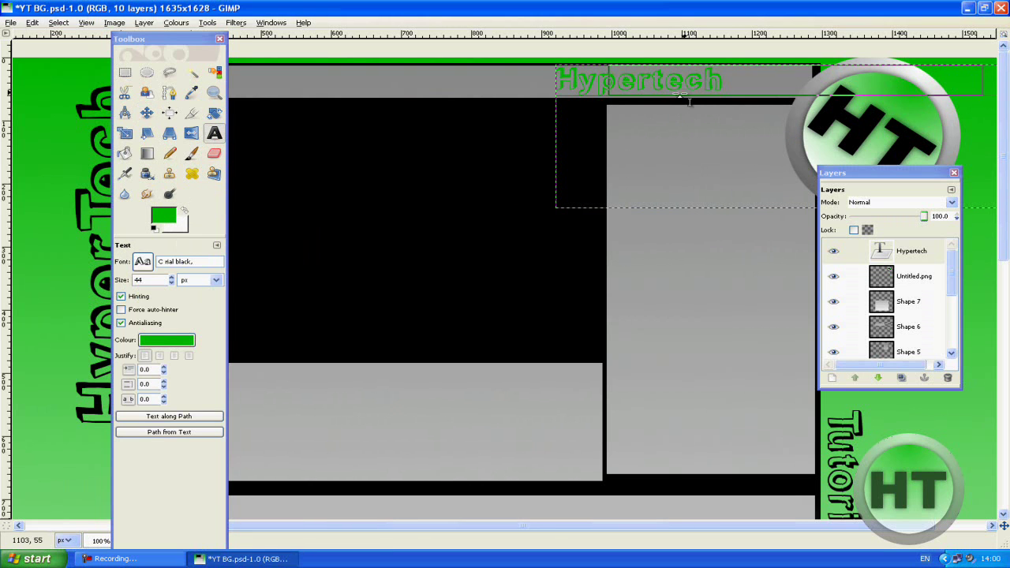
click(155, 339)
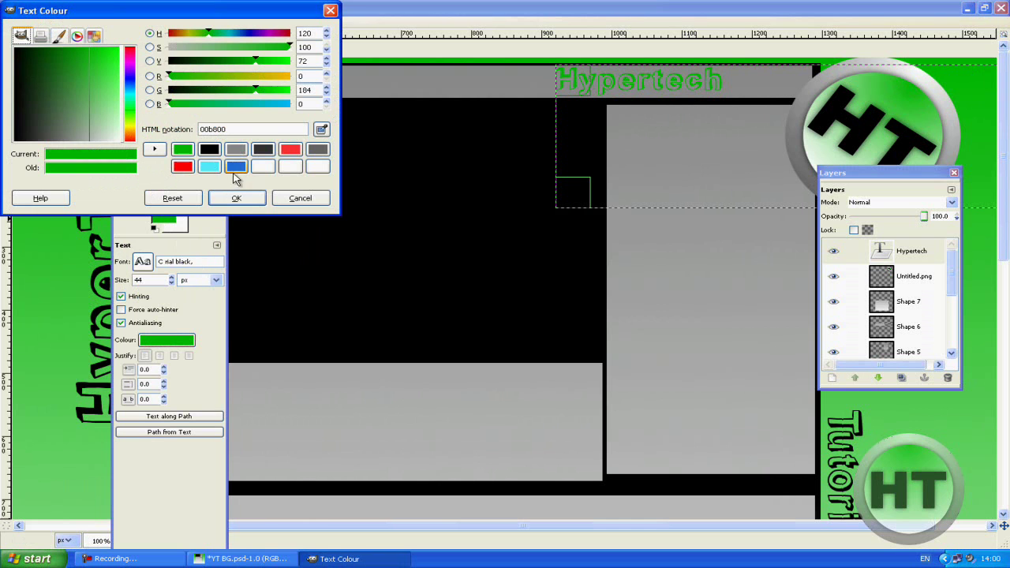
click(235, 150)
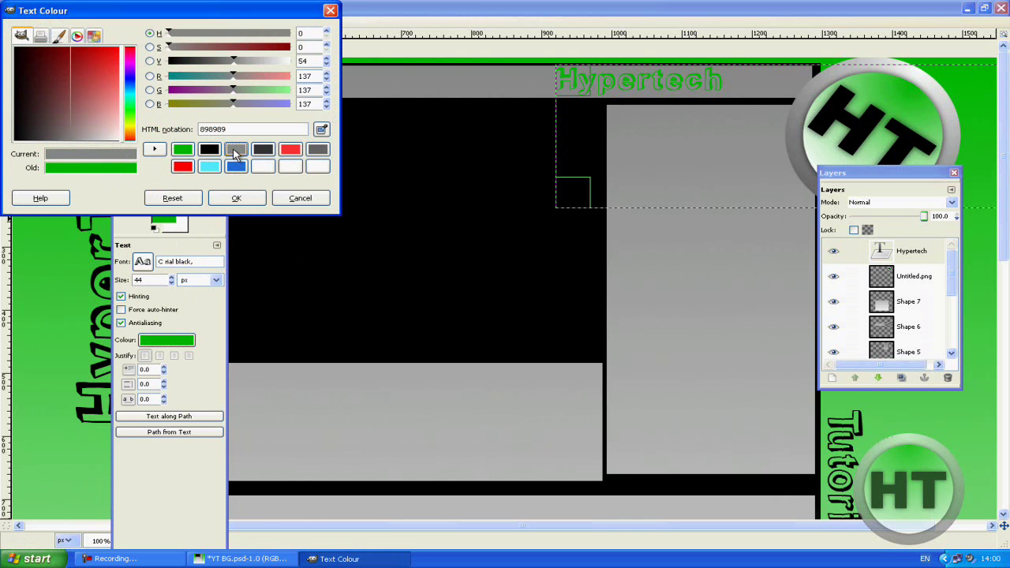
click(290, 149)
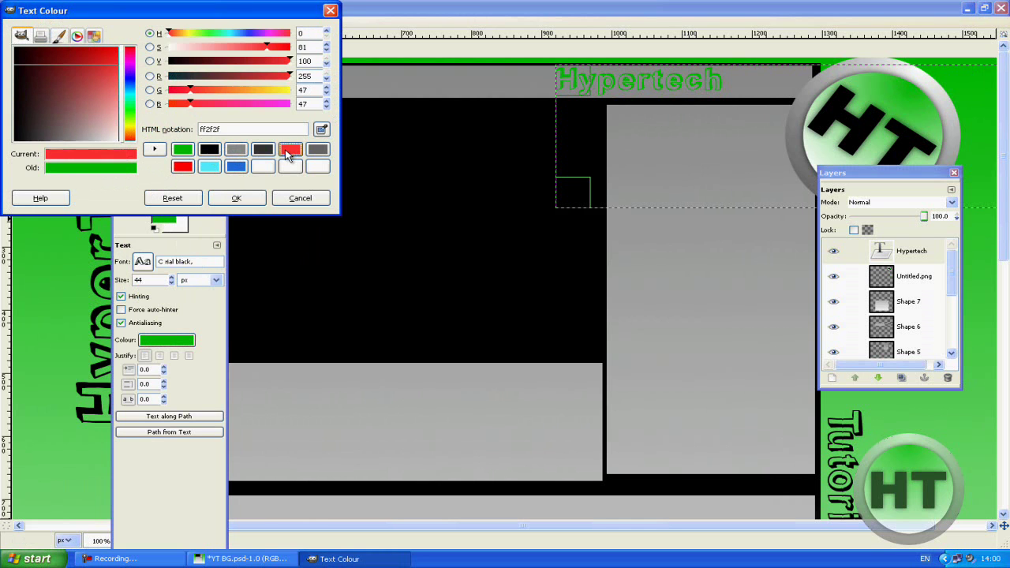
click(236, 198)
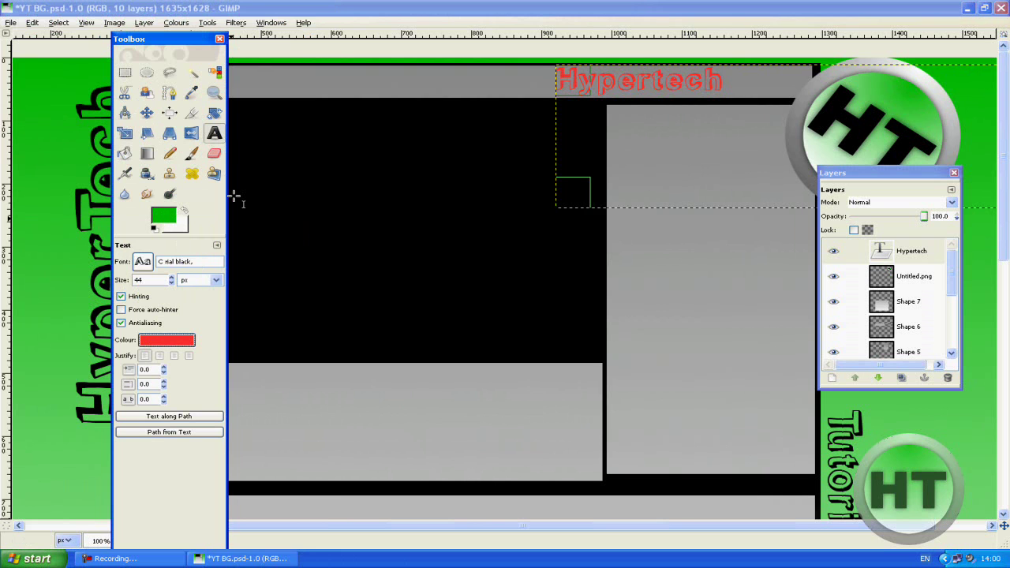
click(168, 341)
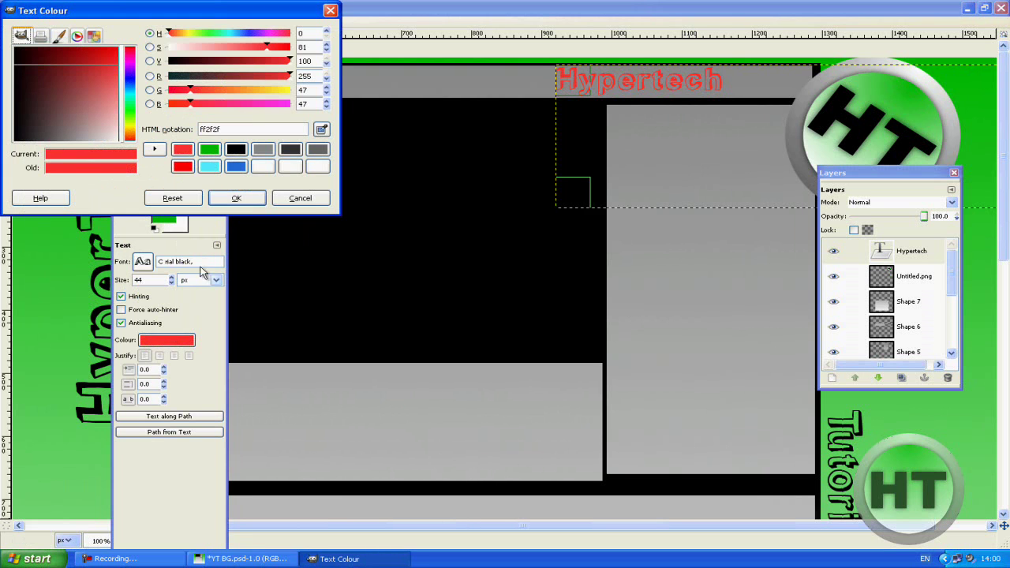
click(211, 169)
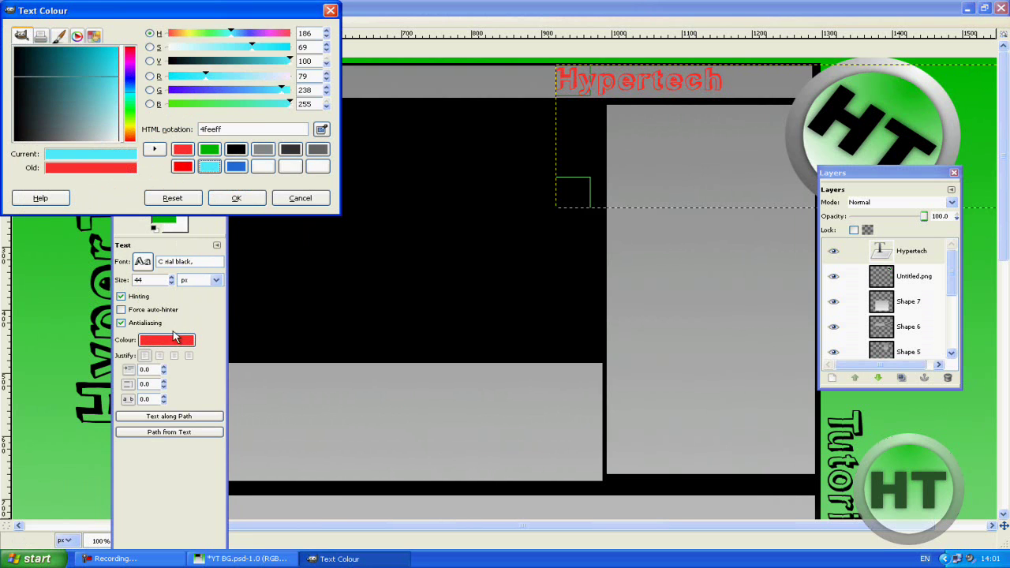
click(237, 198)
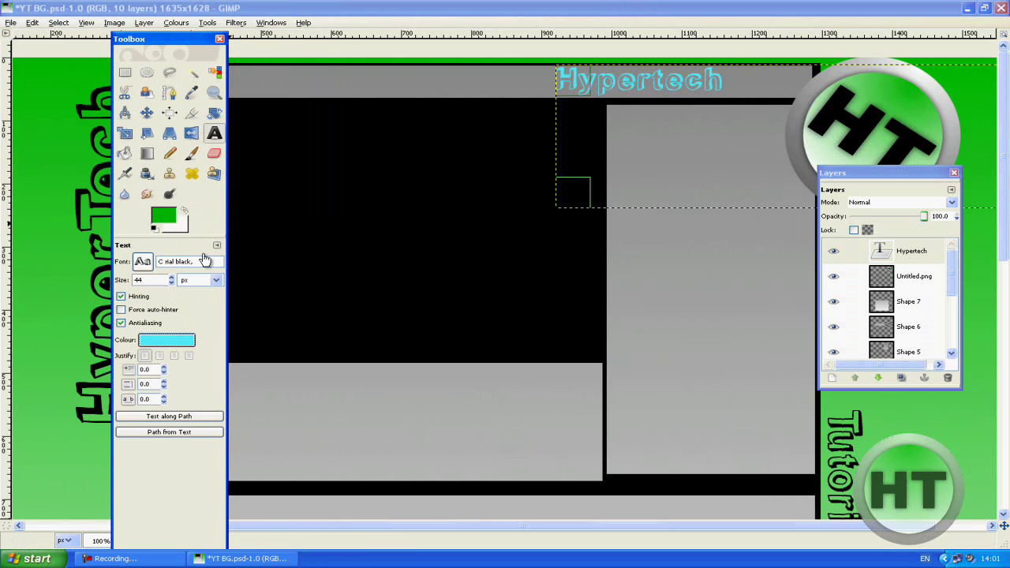
Set the Hypertech text to a light silver grey, raising V to 83
click(161, 345)
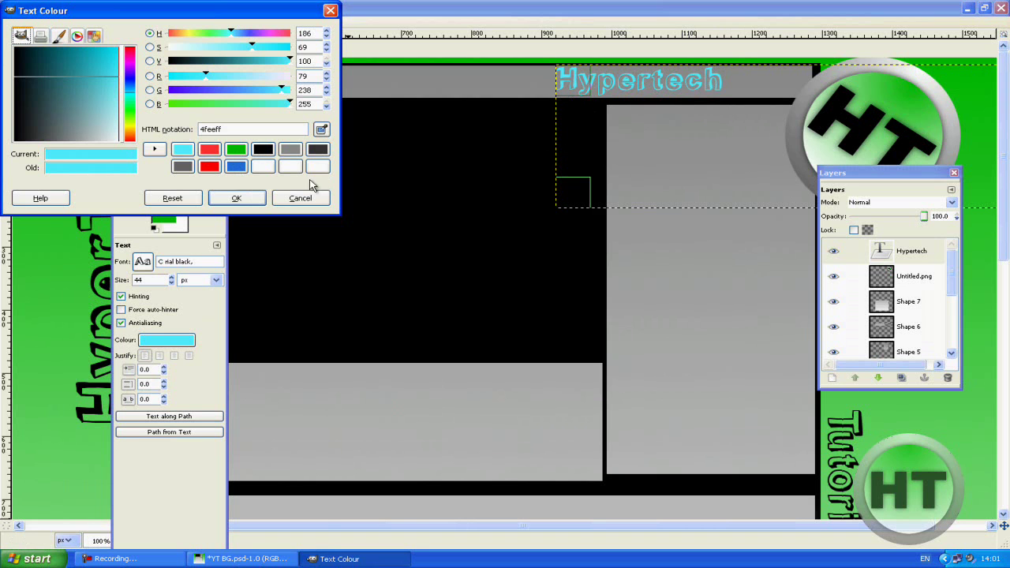
click(290, 151)
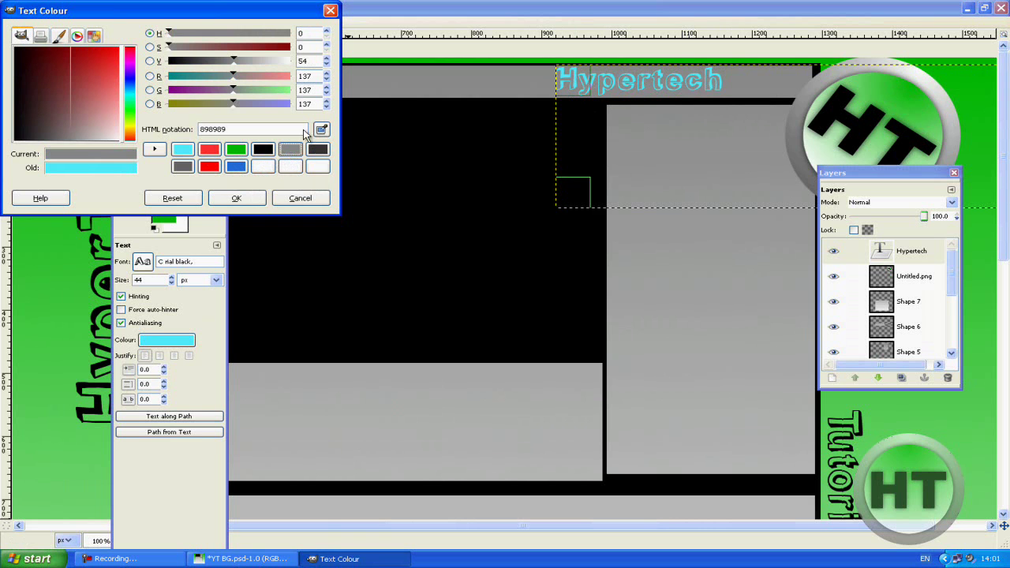
click(271, 61)
click(235, 198)
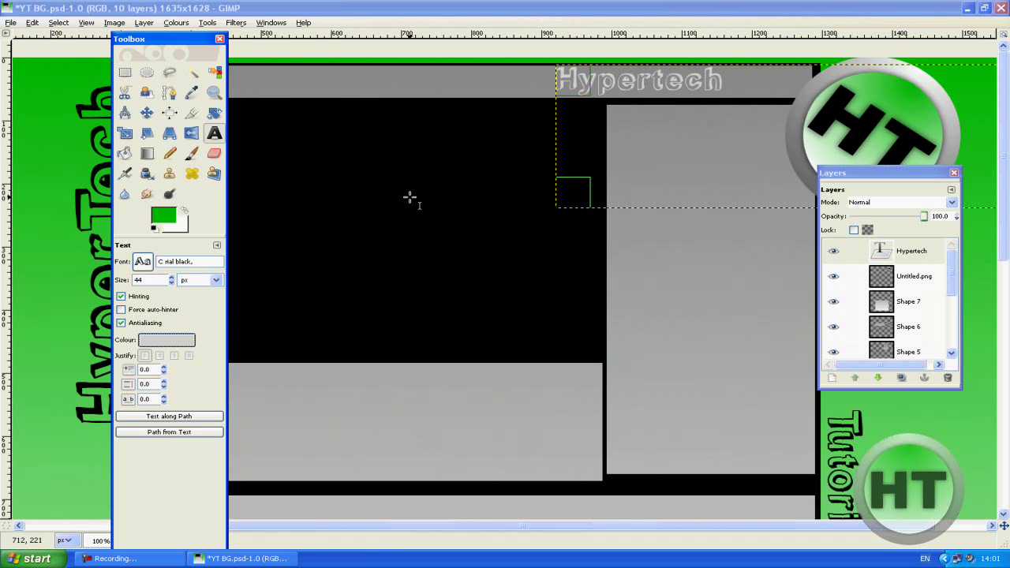
scroll(407, 195, down, 5)
scroll(406, 194, up, 5)
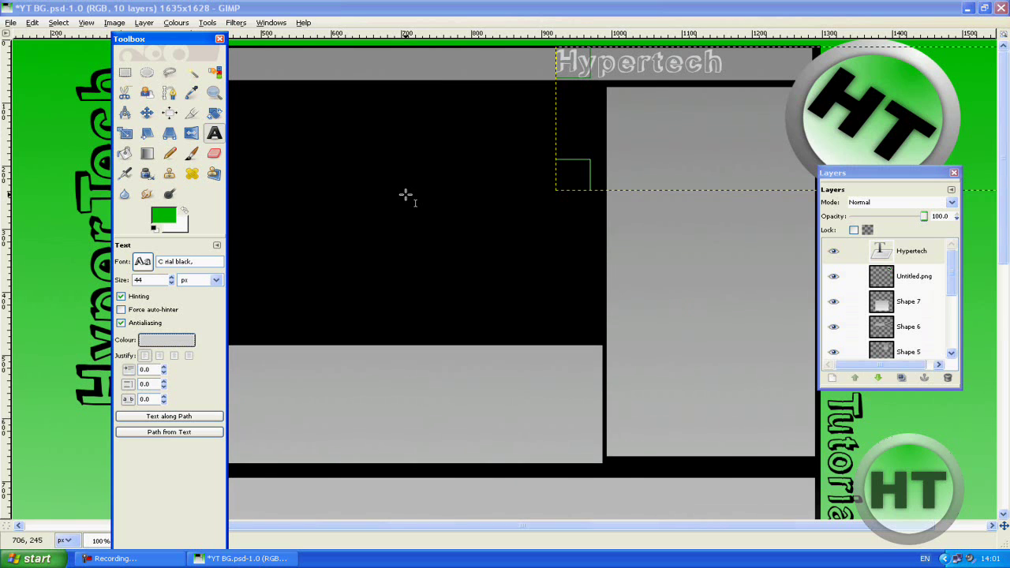
click(219, 39)
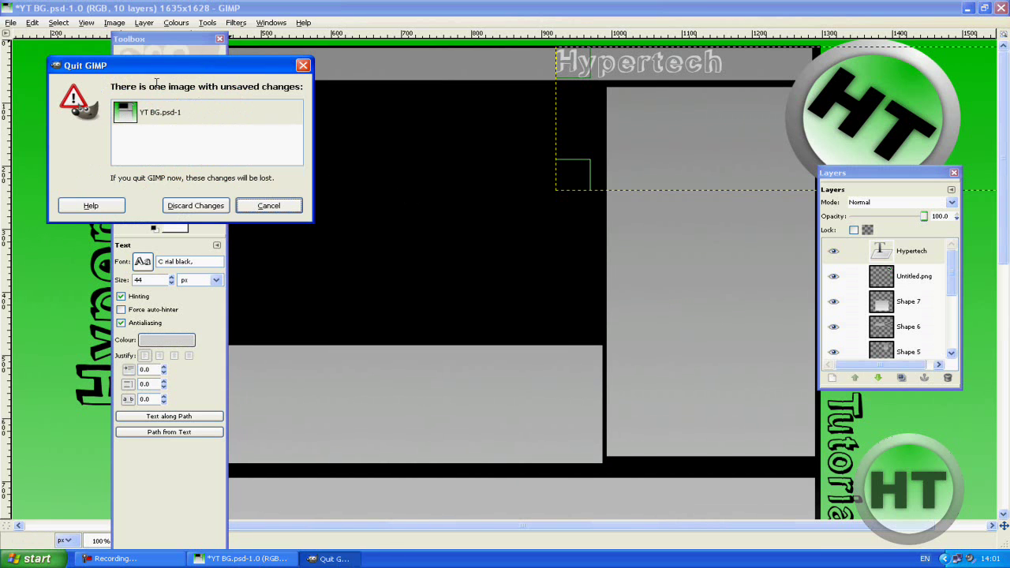
click(303, 66)
click(214, 92)
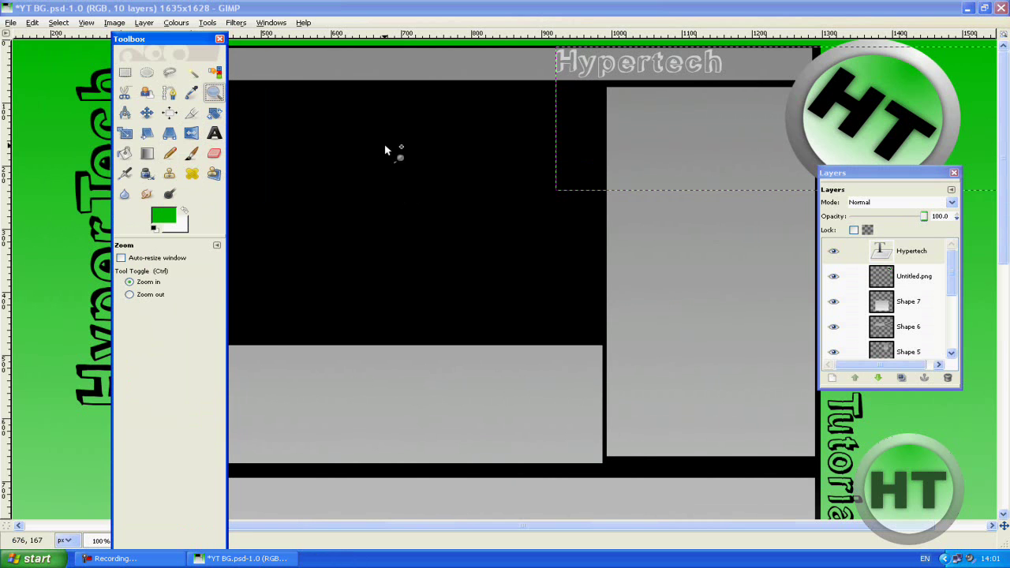
click(130, 295)
click(268, 273)
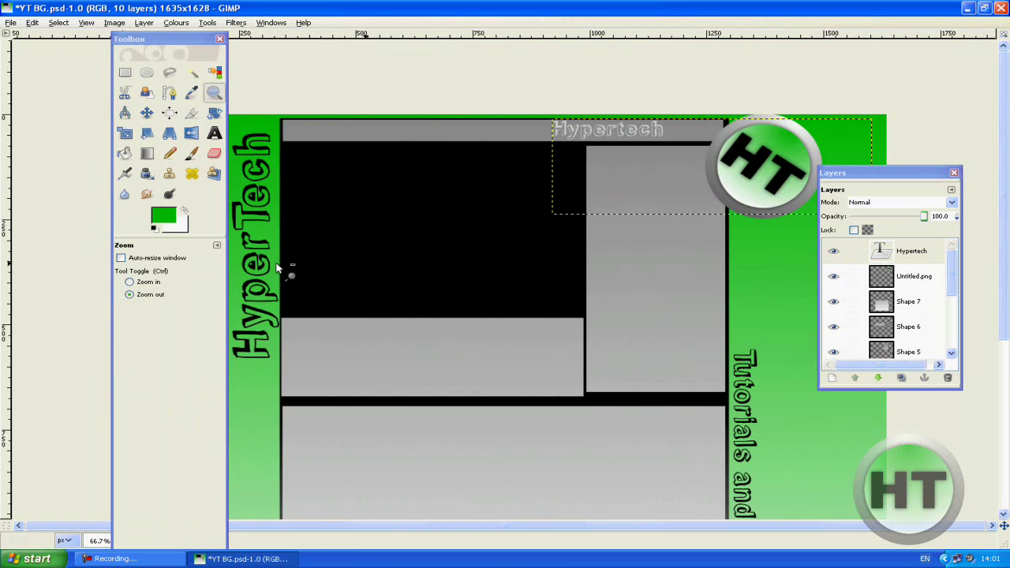
drag(893, 173, 981, 135)
scroll(810, 268, down, 5)
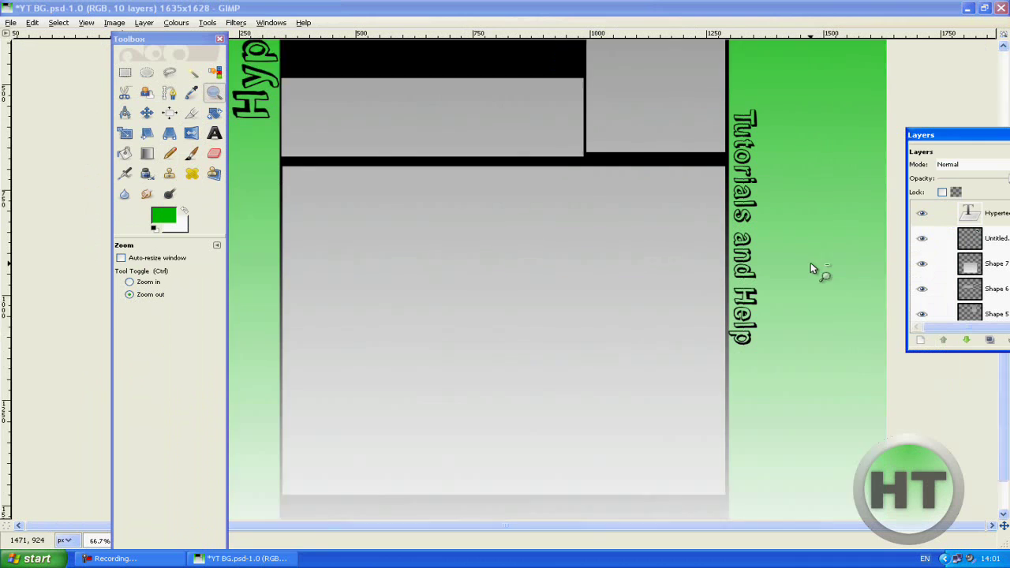
scroll(812, 268, up, 4)
scroll(808, 263, down, 3)
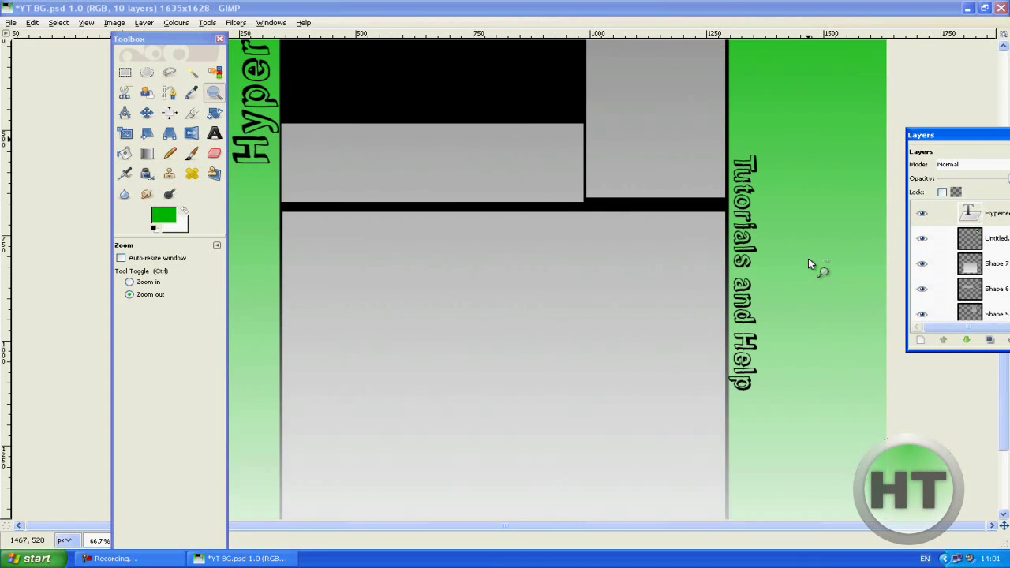
scroll(808, 264, up, 3)
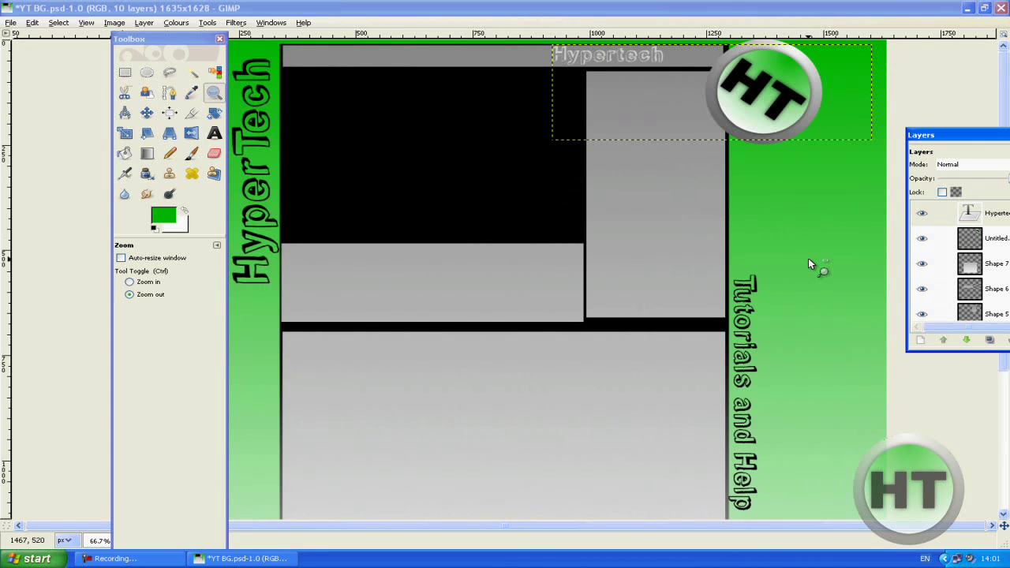